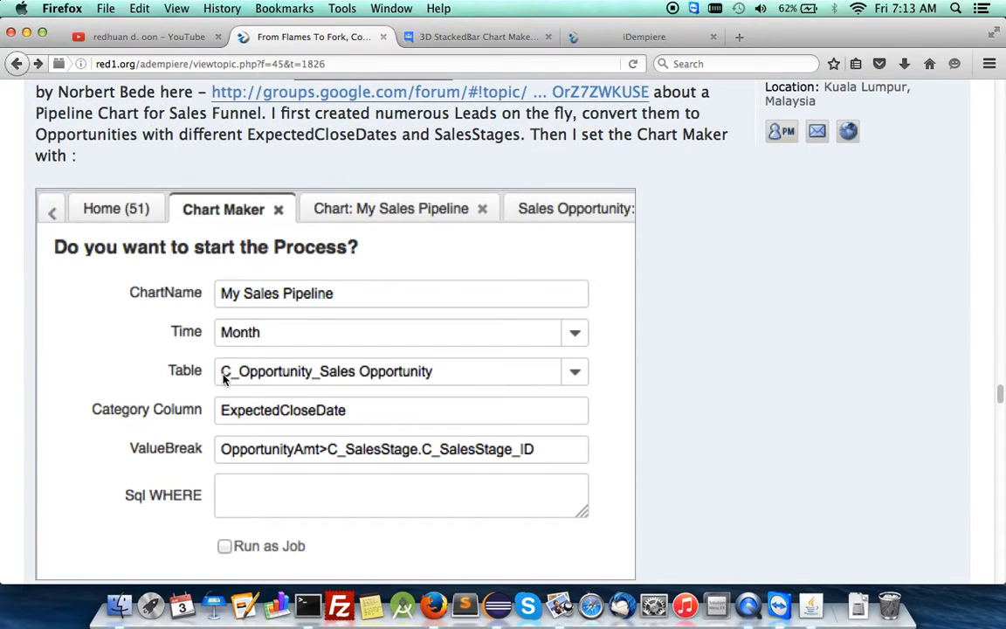
Compare the Chart Maker settings in the forum post with the sales funnel image attached to the Google Groups thread
{"action": "scroll", "coordinate": [253, 379], "scroll_direction": "down", "scroll_amount": 1}
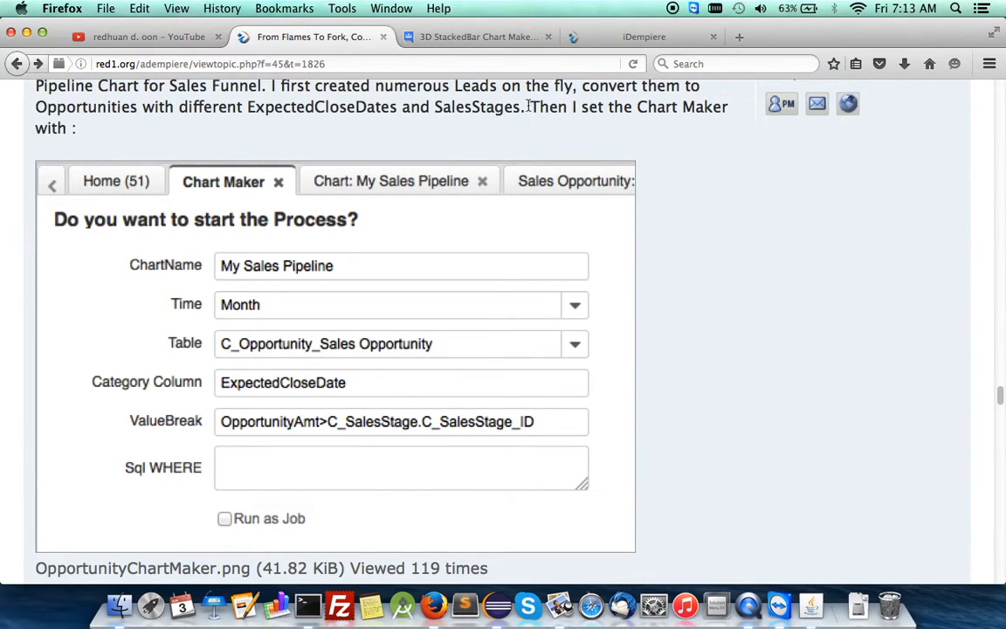
{"action": "left_click", "coordinate": [439, 36]}
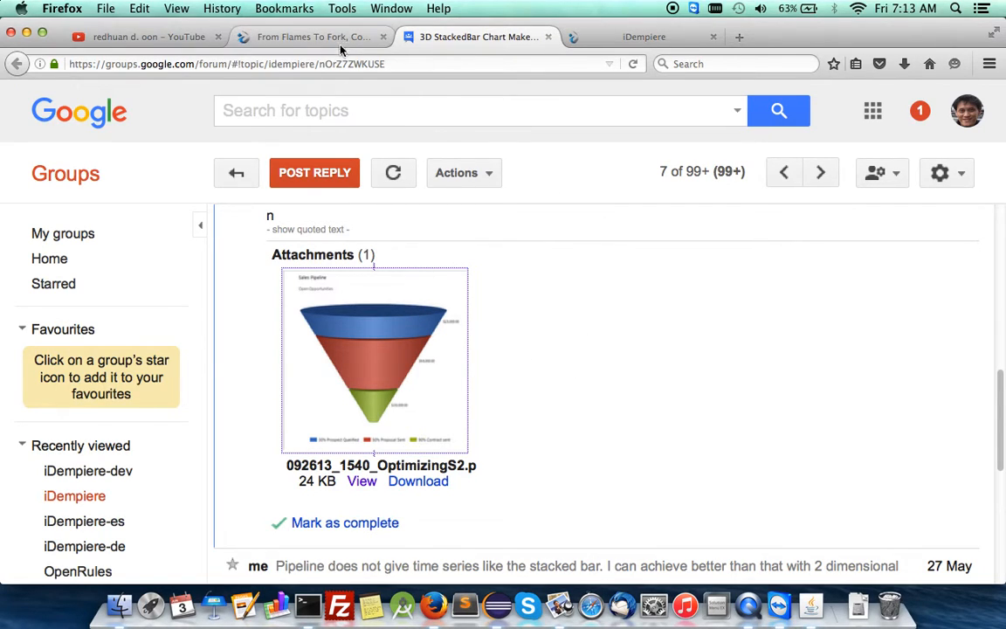
{"action": "left_click", "coordinate": [299, 39]}
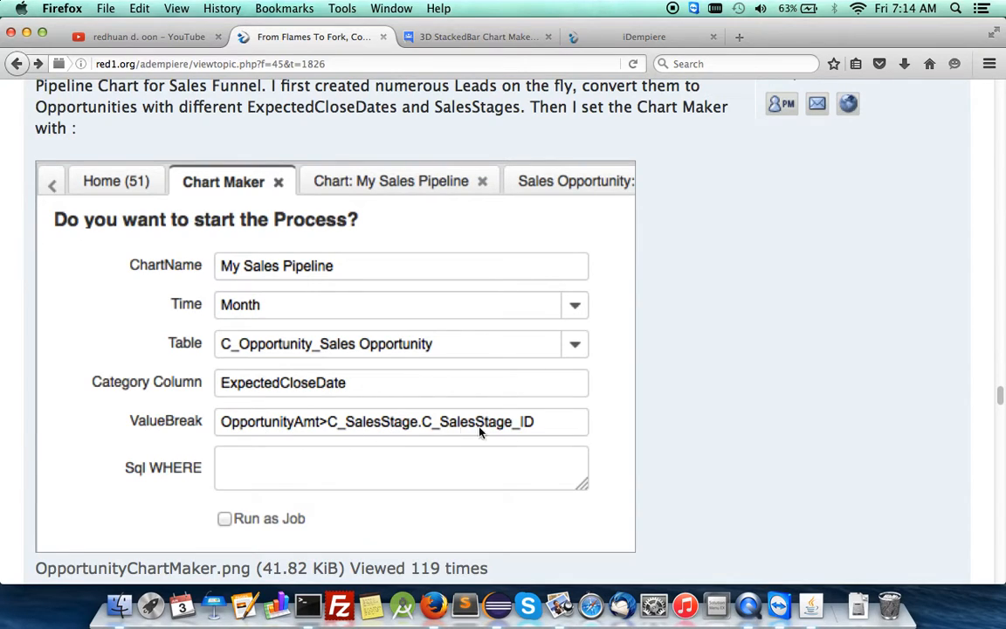
{"action": "left_click", "coordinate": [505, 39]}
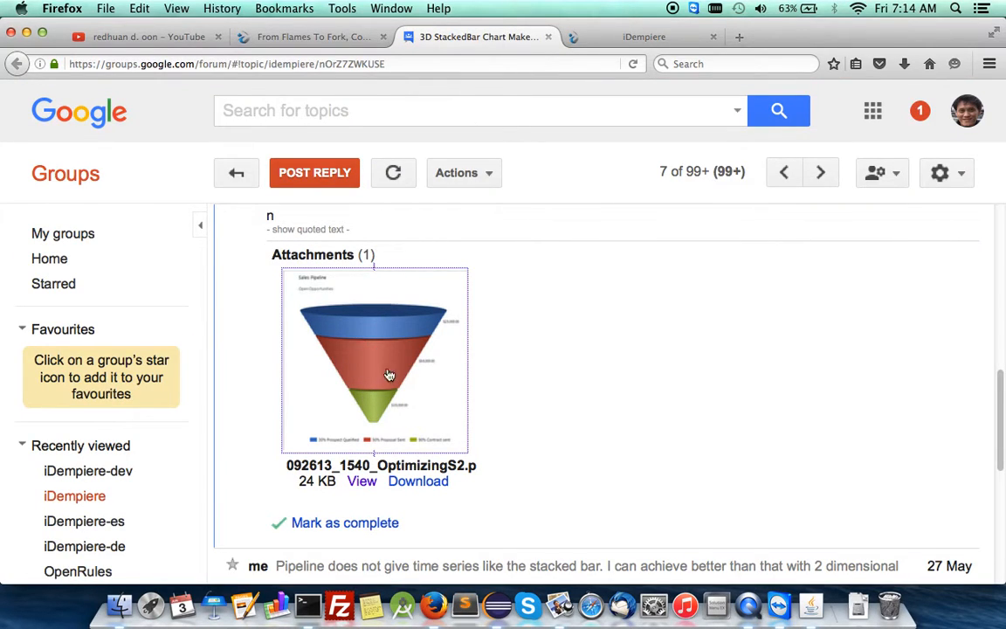
Switch to iDempiere and open the Chart Maker process from the favourites
{"action": "left_click", "coordinate": [605, 41]}
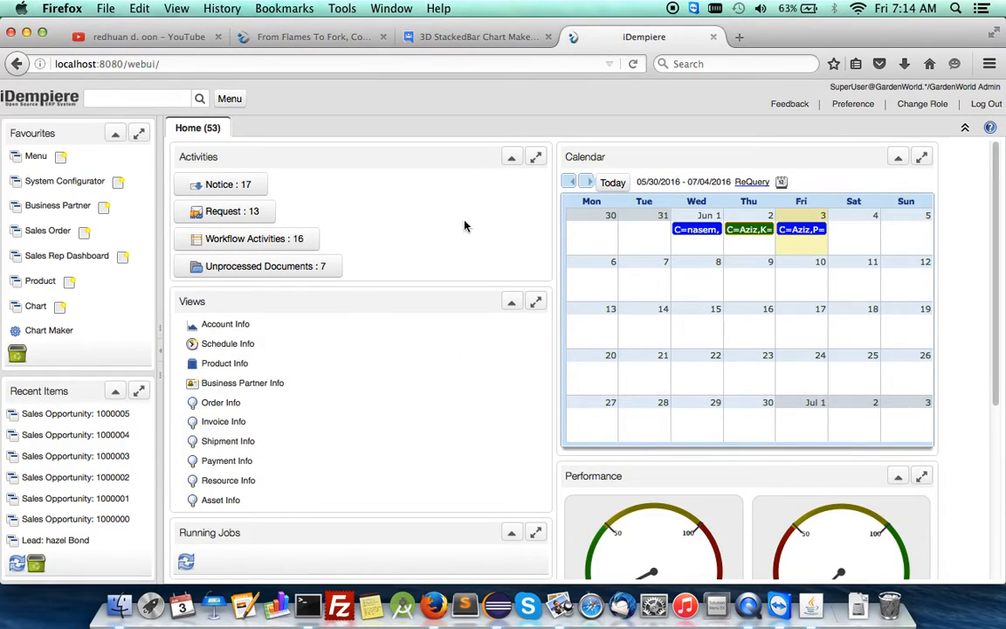
{"action": "left_click", "coordinate": [49, 330]}
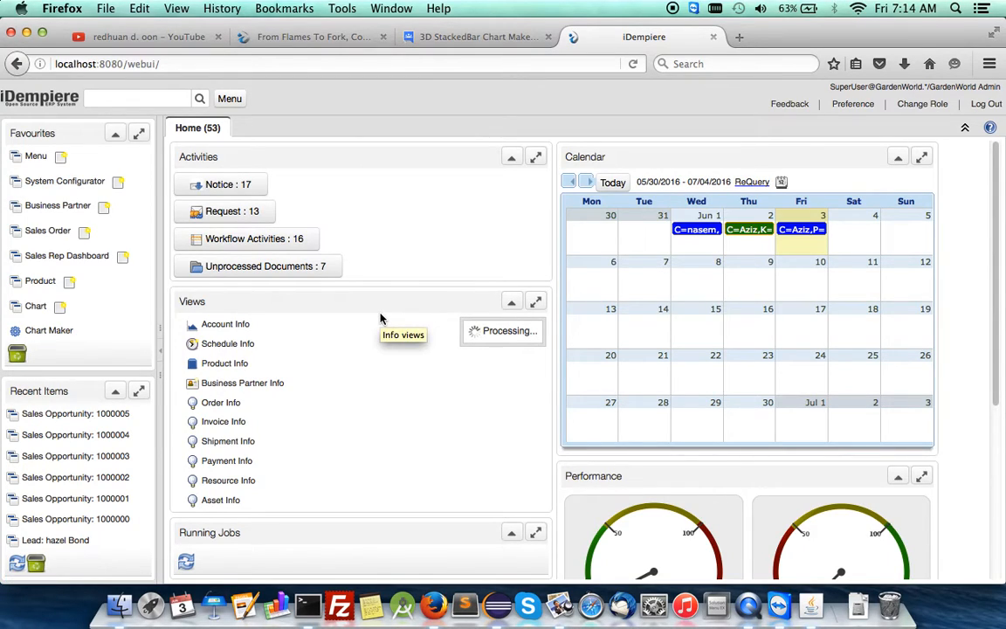
Review the forum post's sample pipeline charts, formulas and saved Chart Maker parameters
{"action": "left_click", "coordinate": [310, 37]}
{"action": "scroll", "coordinate": [738, 399], "scroll_direction": "down", "scroll_amount": 20}
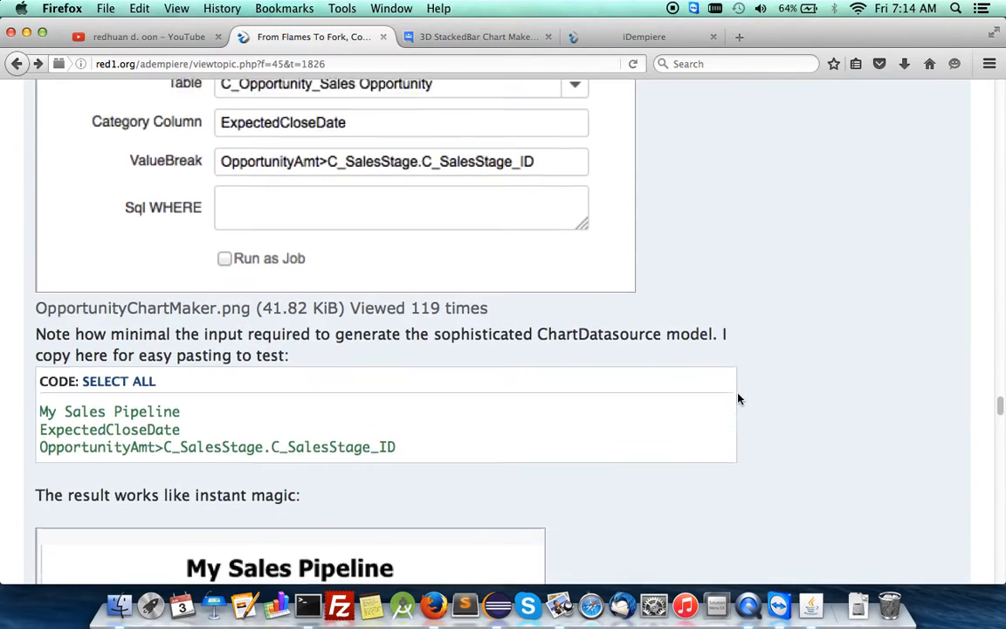
{"action": "scroll", "coordinate": [738, 399], "scroll_direction": "down", "scroll_amount": 20}
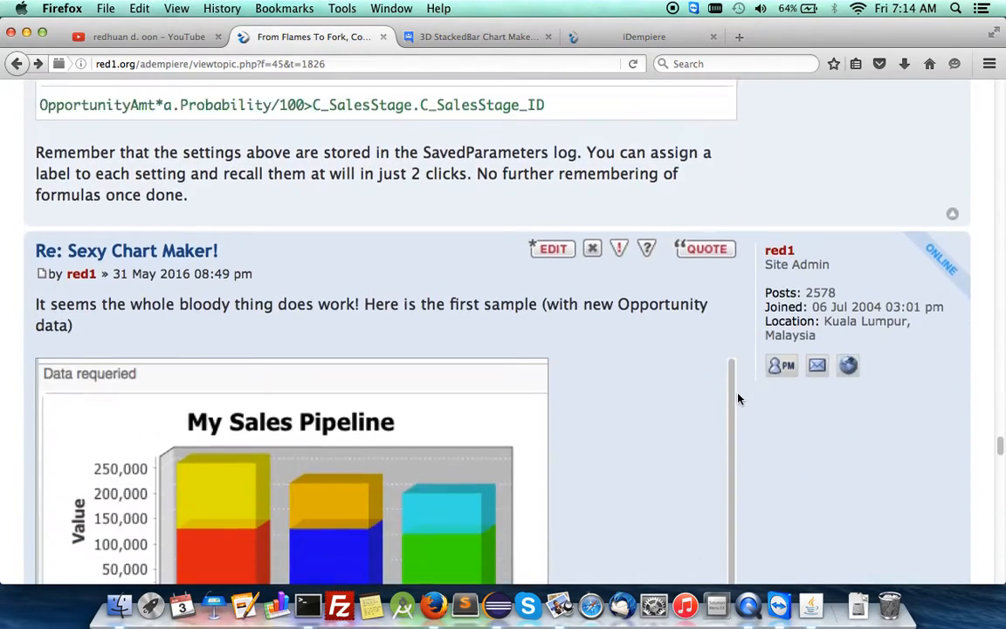
{"action": "scroll", "coordinate": [738, 399], "scroll_direction": "up", "scroll_amount": 20}
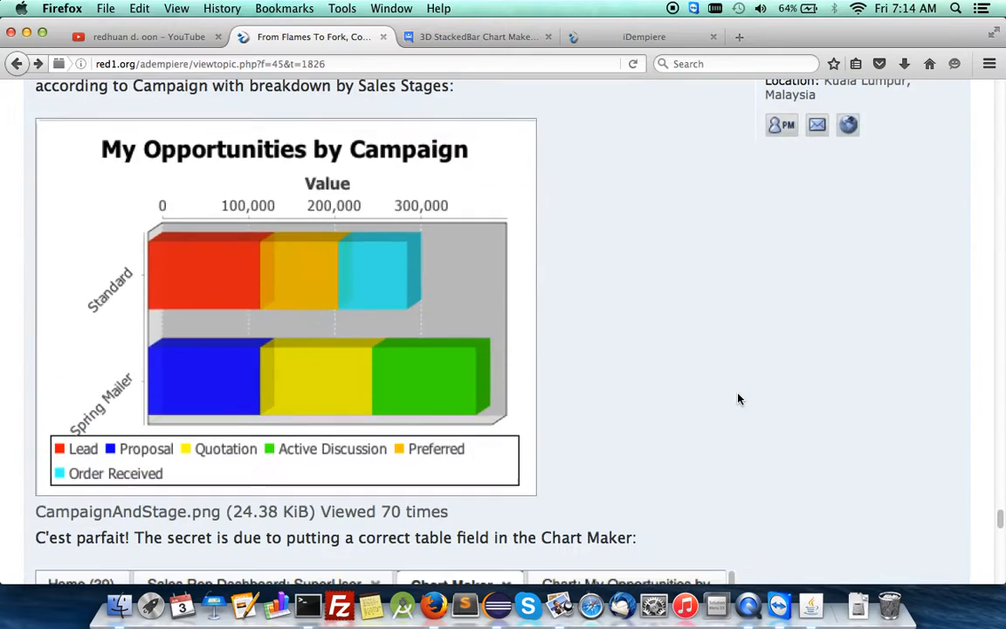
{"action": "scroll", "coordinate": [567, 378], "scroll_direction": "down", "scroll_amount": 2}
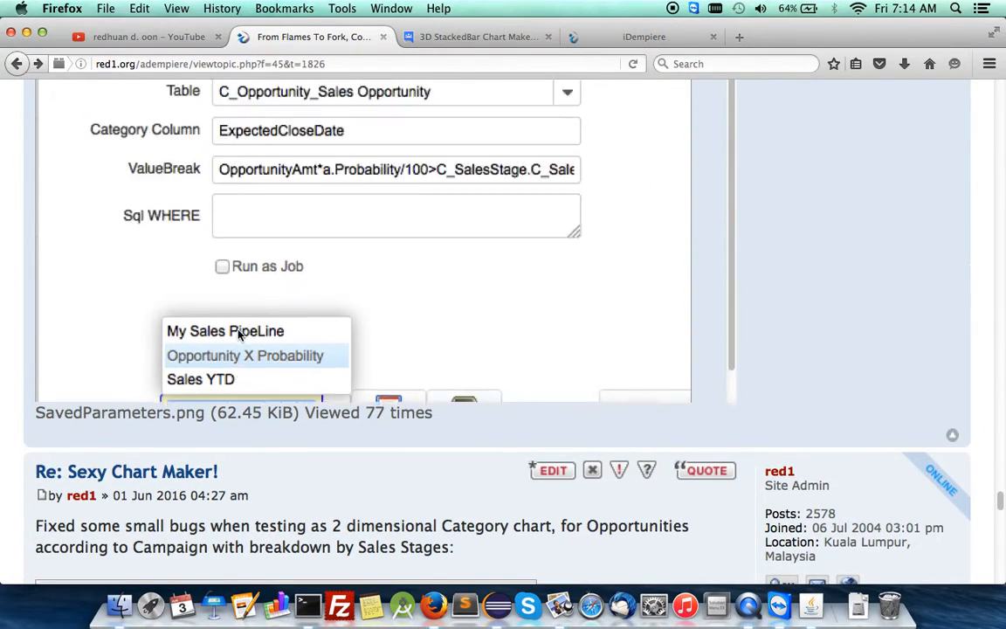
{"action": "scroll", "coordinate": [789, 322], "scroll_direction": "up", "scroll_amount": 5}
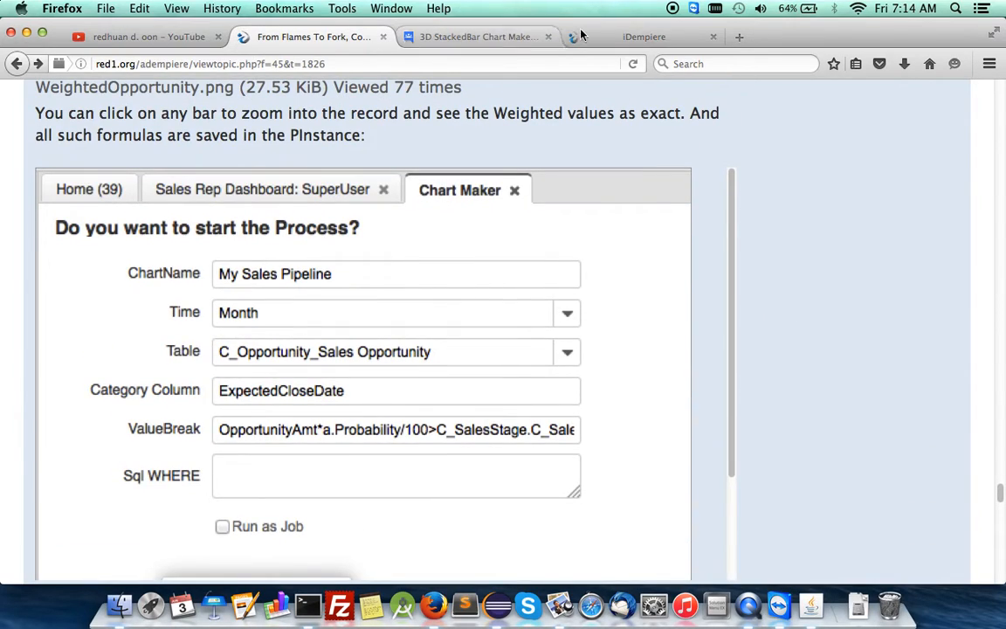
Run Chart Maker in iDempiere with the saved parameters My Sales PipeLine and open the Sales Rep Dashboard
{"action": "left_click", "coordinate": [625, 39]}
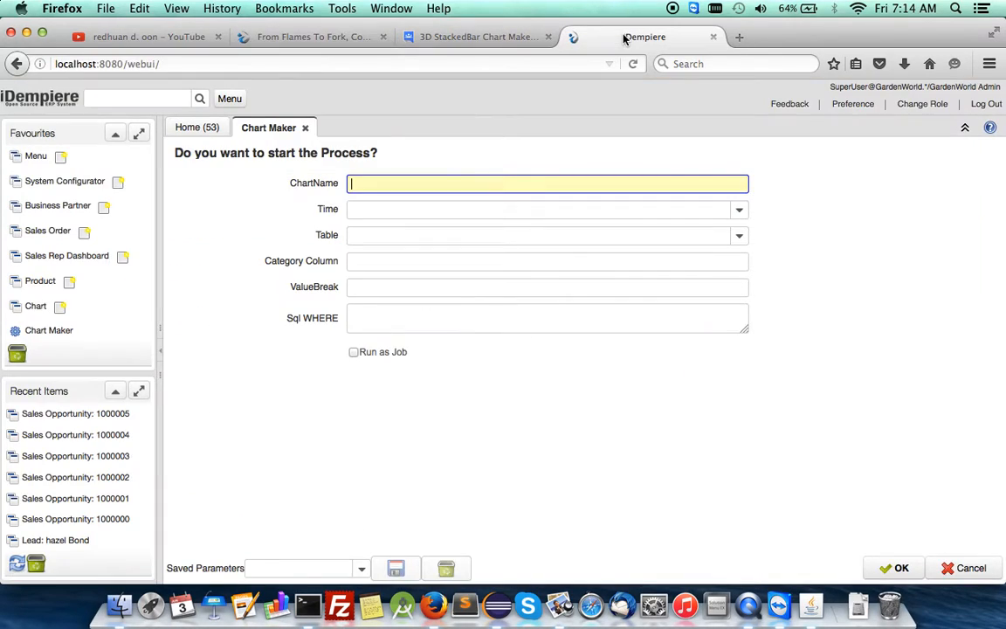
{"action": "left_click", "coordinate": [363, 572]}
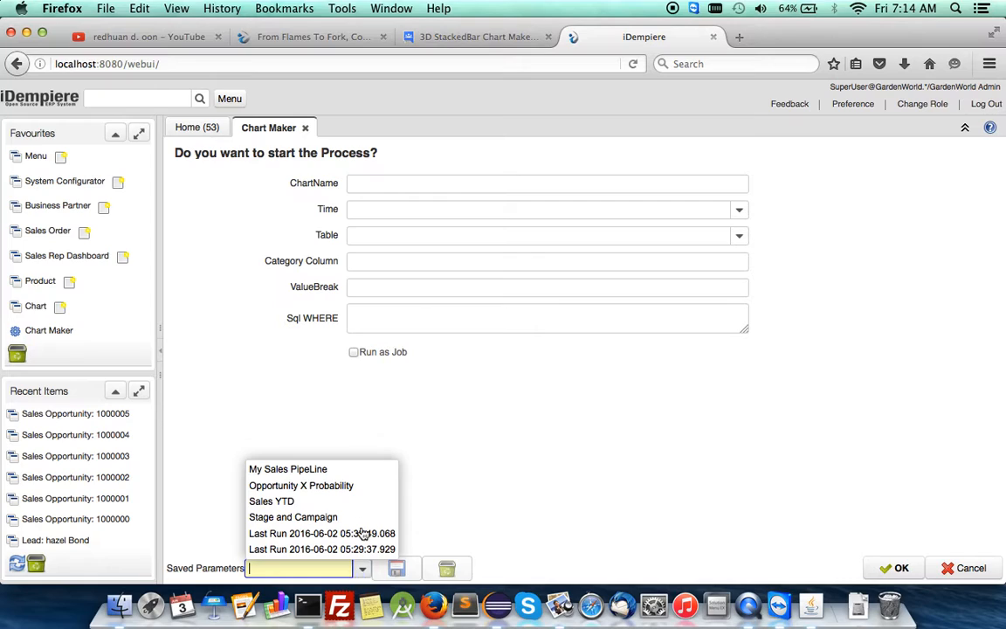
{"action": "left_click", "coordinate": [323, 469]}
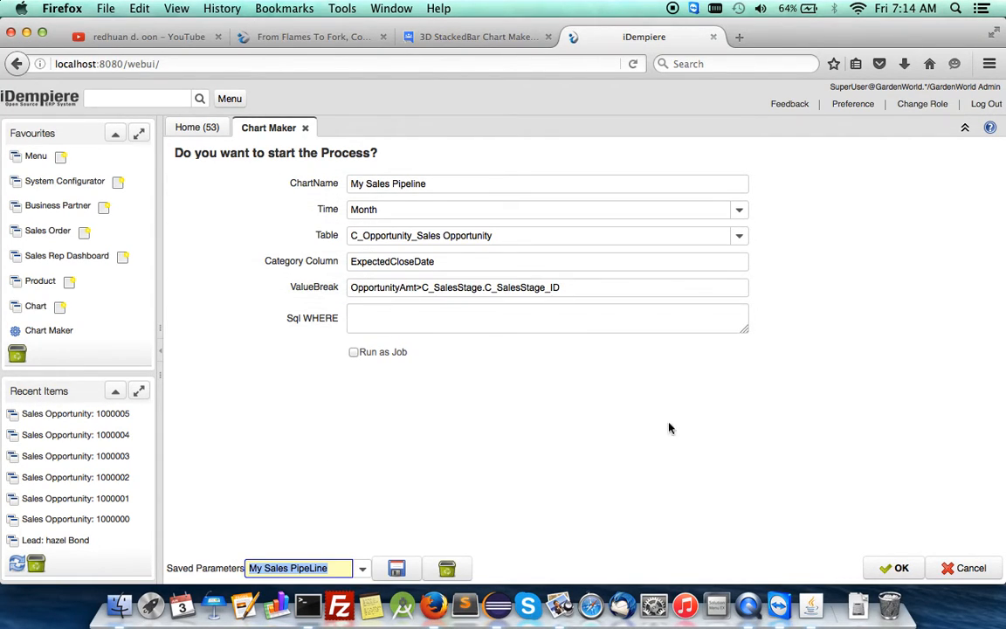
{"action": "left_click", "coordinate": [895, 568]}
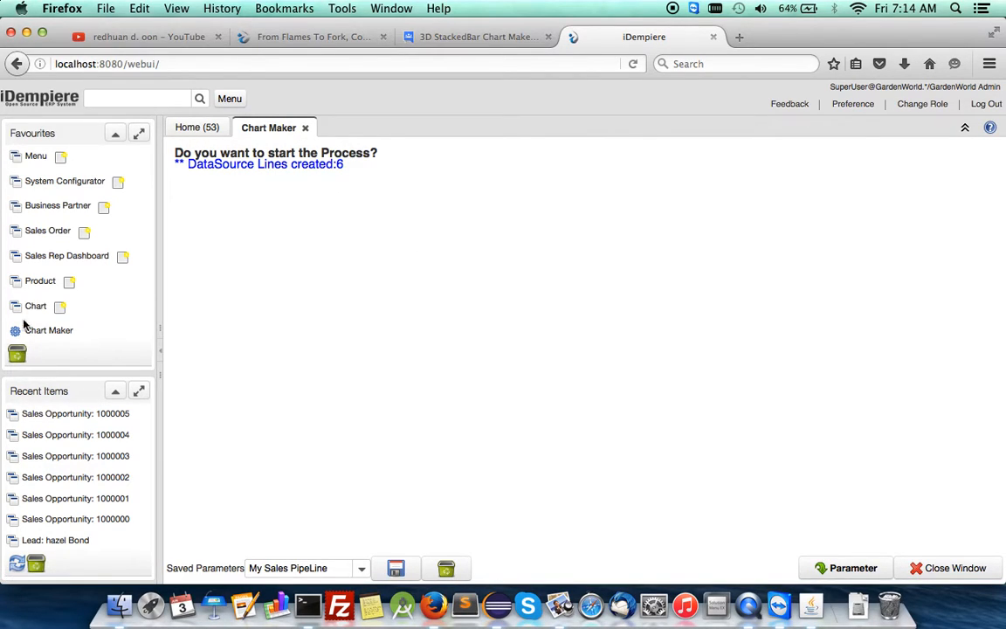
{"action": "left_click", "coordinate": [76, 260]}
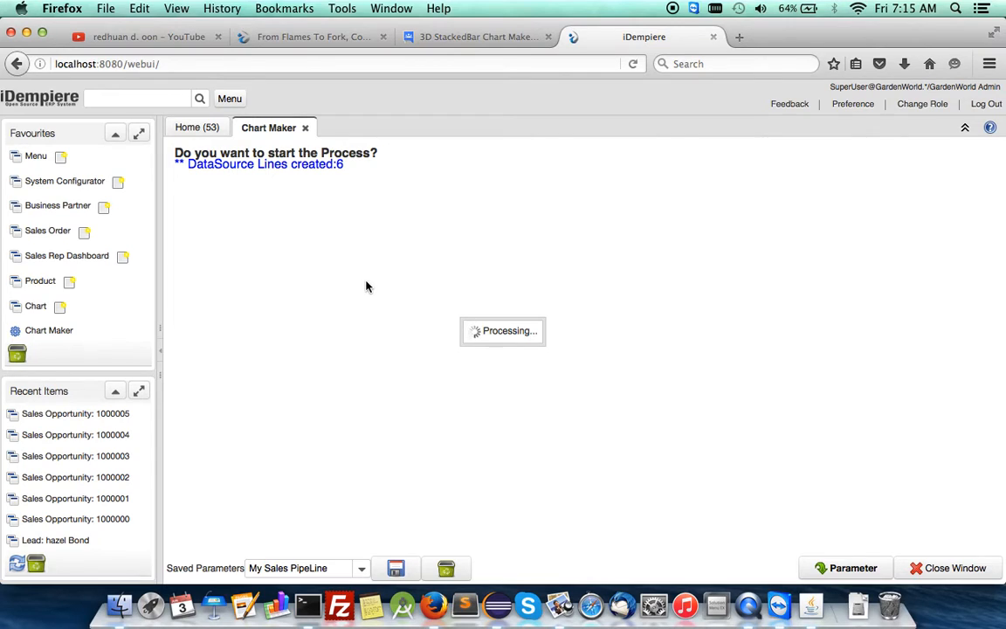
Maximize the calendar on the Home page and show the previous month's entries
{"action": "left_click", "coordinate": [188, 128]}
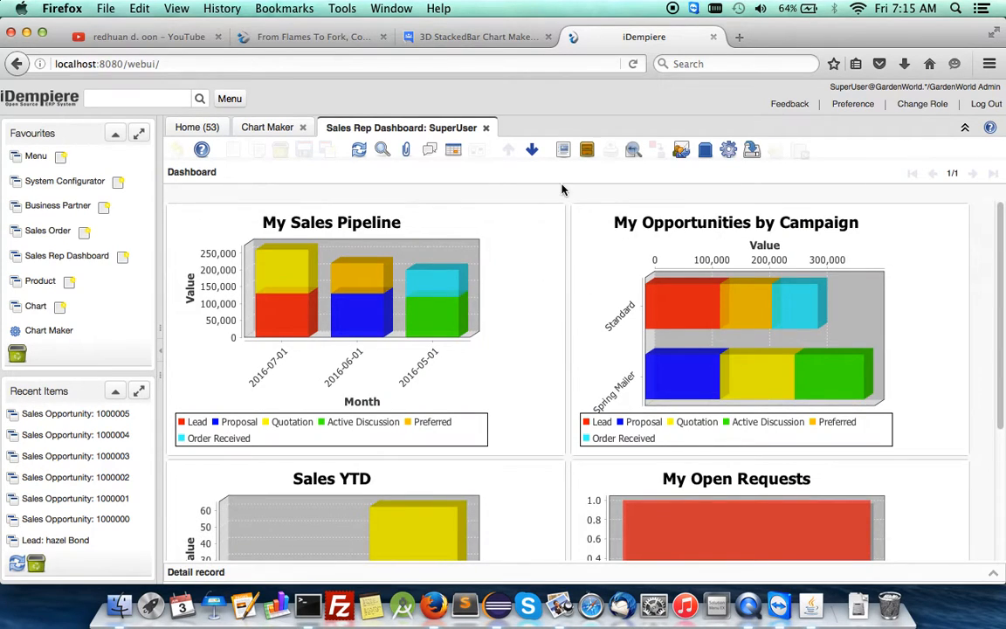
{"action": "left_click", "coordinate": [270, 129]}
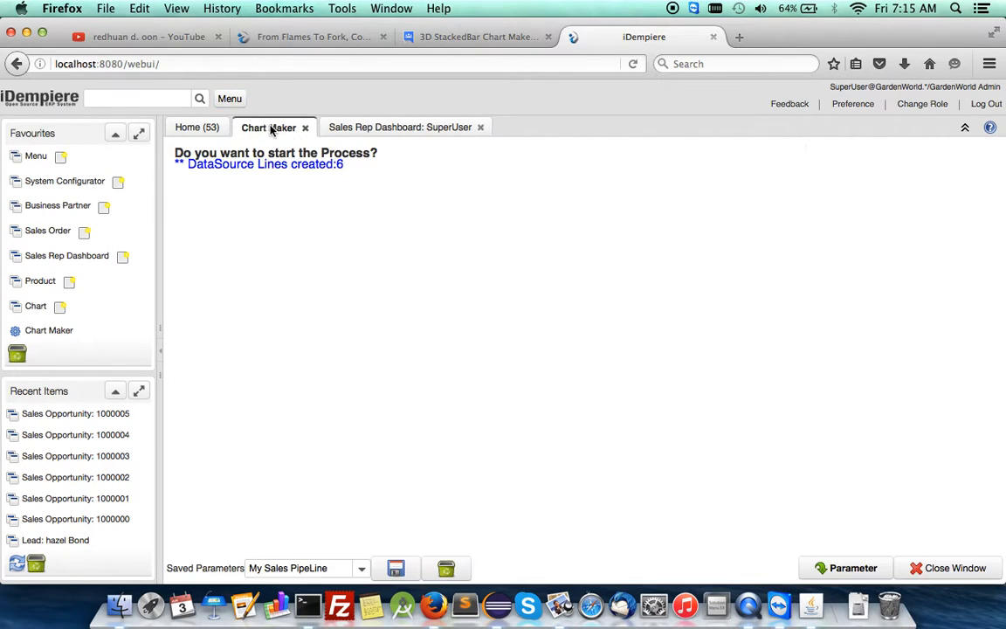
{"action": "left_click", "coordinate": [186, 130]}
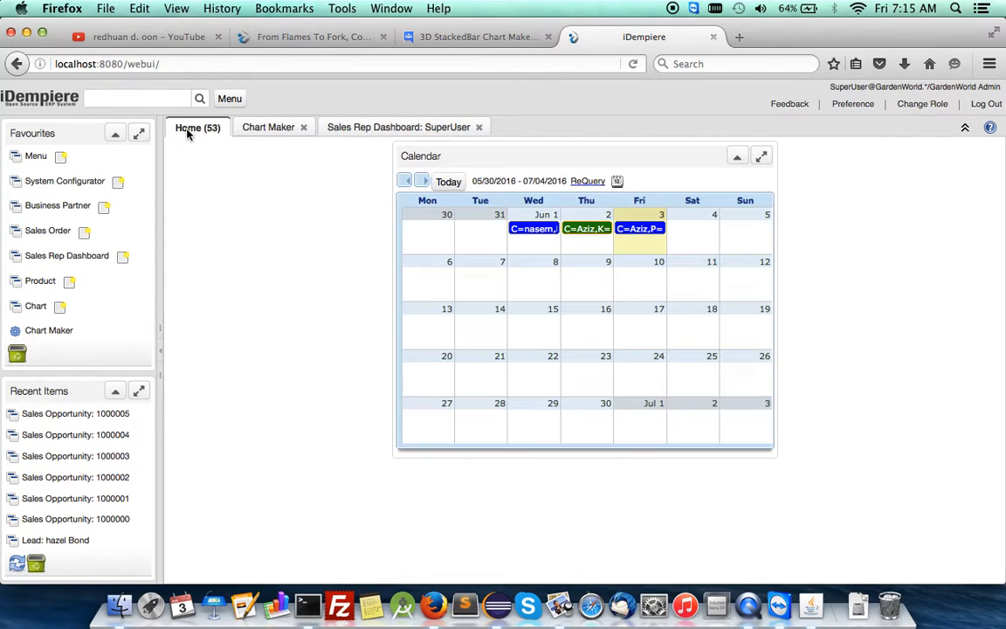
{"action": "left_click", "coordinate": [762, 156]}
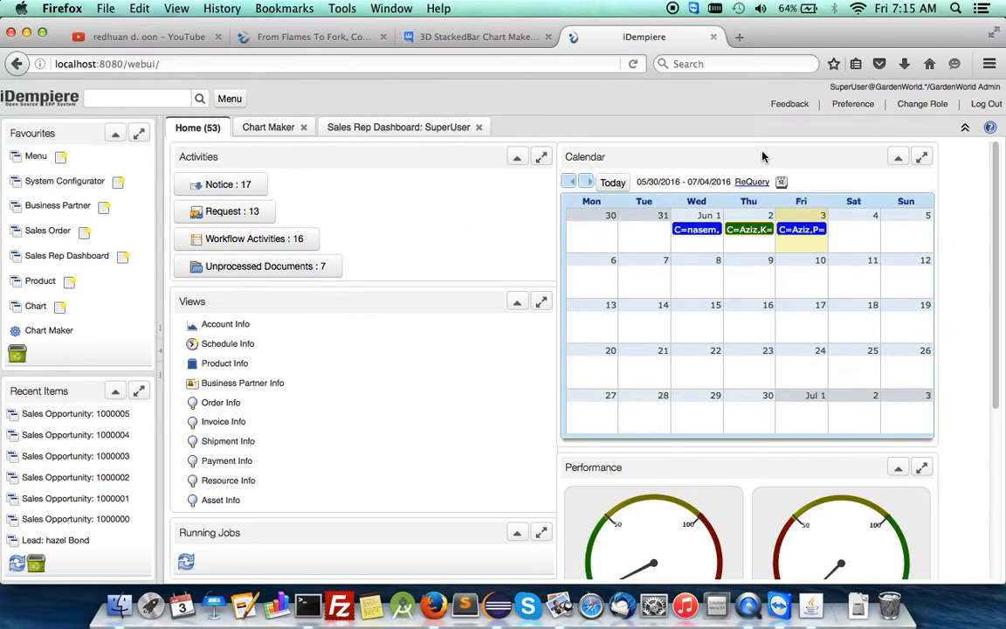
{"action": "left_click", "coordinate": [921, 158]}
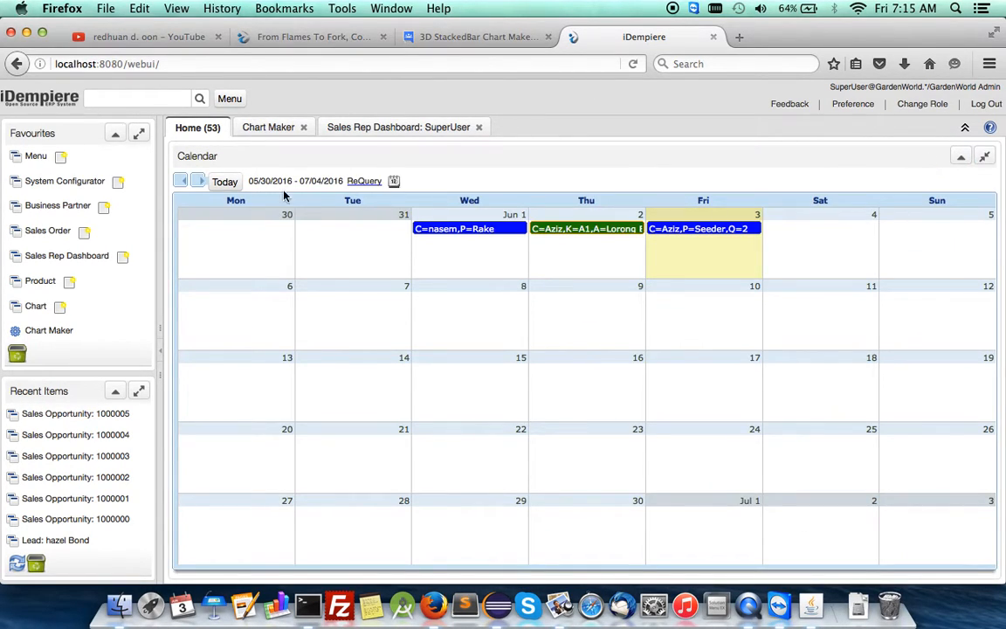
{"action": "left_click", "coordinate": [180, 181]}
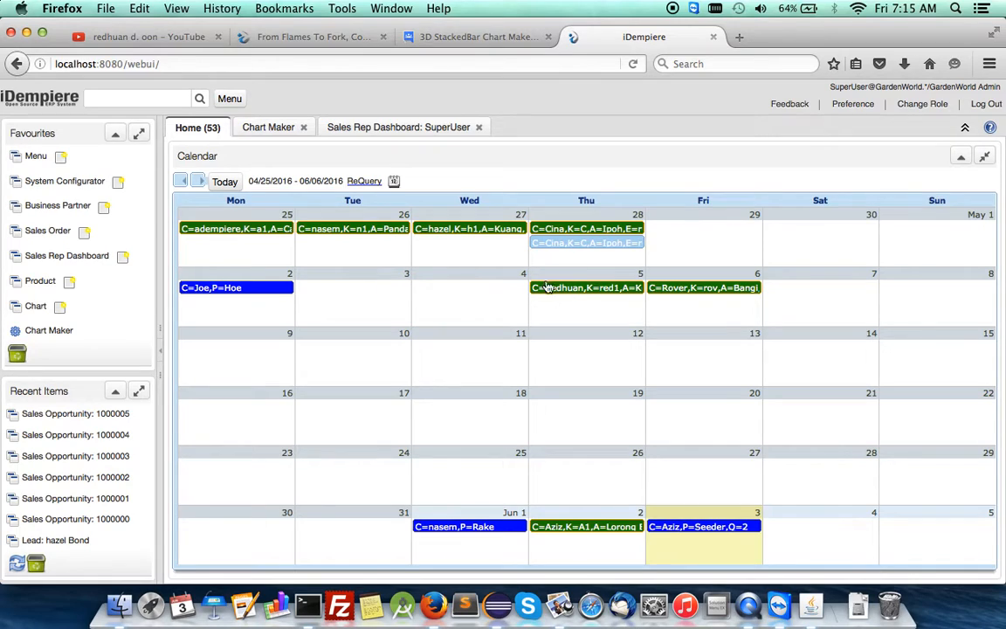
Inspect the My Sales Pipeline bars on the dashboard, open the opportunity behind the 2016-07-01 Quotation bar and check its weighted amount
{"action": "left_click", "coordinate": [372, 128]}
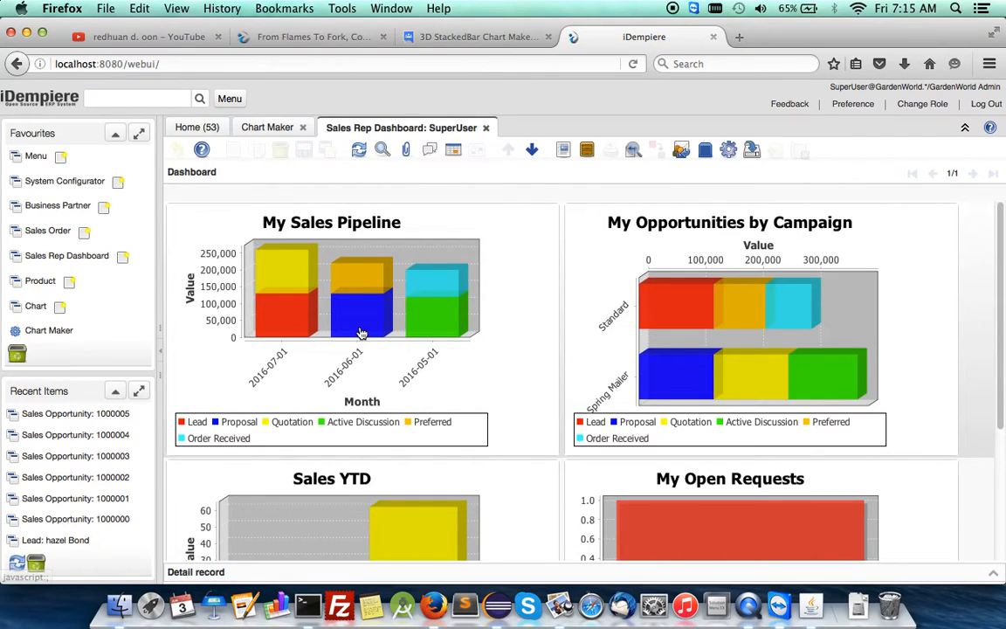
{"action": "mouse_move", "coordinate": [360, 334]}
{"action": "mouse_move", "coordinate": [446, 328]}
{"action": "mouse_move", "coordinate": [431, 291]}
{"action": "mouse_move", "coordinate": [290, 266]}
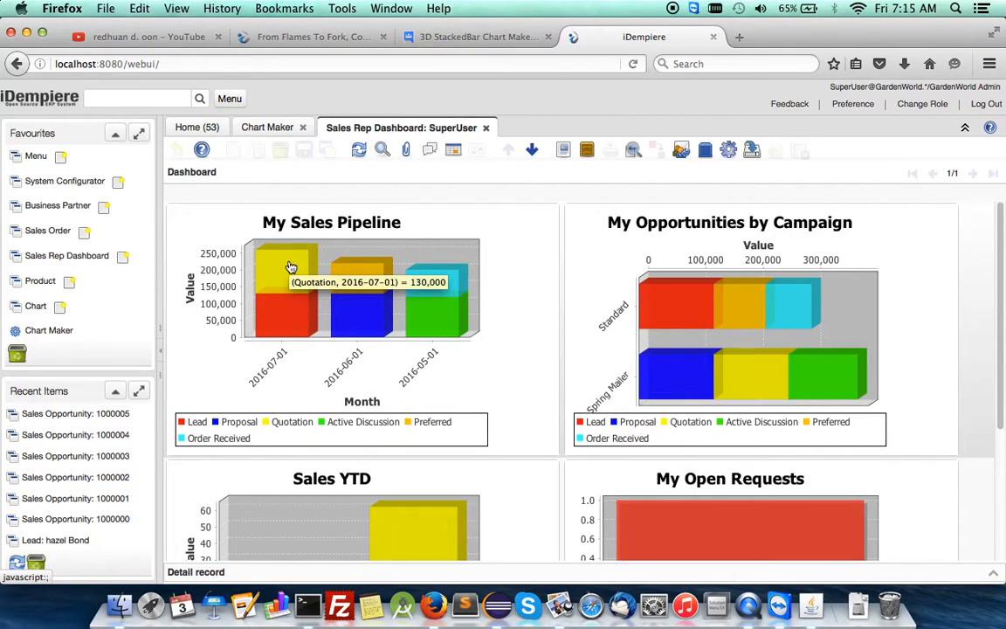
{"action": "left_click", "coordinate": [291, 266]}
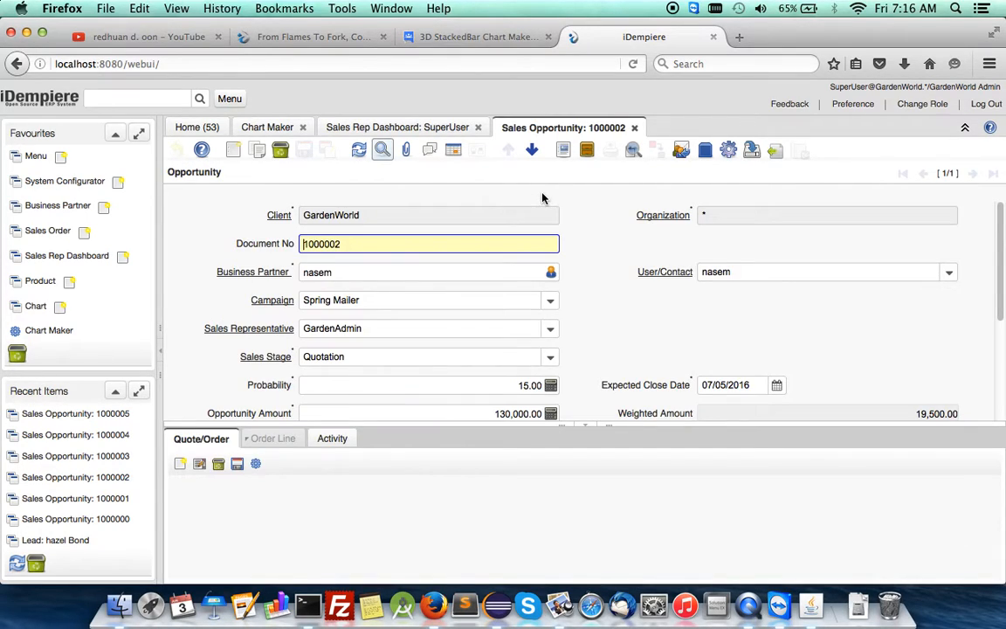
{"action": "scroll", "coordinate": [805, 375], "scroll_direction": "down", "scroll_amount": 3}
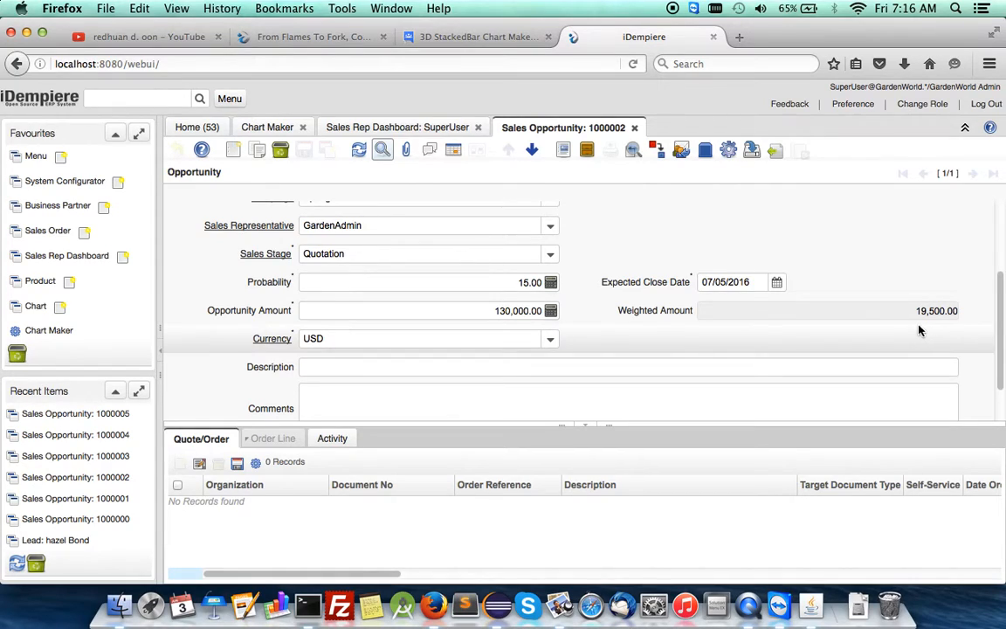
Rerun Chart Maker with the saved parameters Opportunity X Probability
{"action": "left_click", "coordinate": [267, 128]}
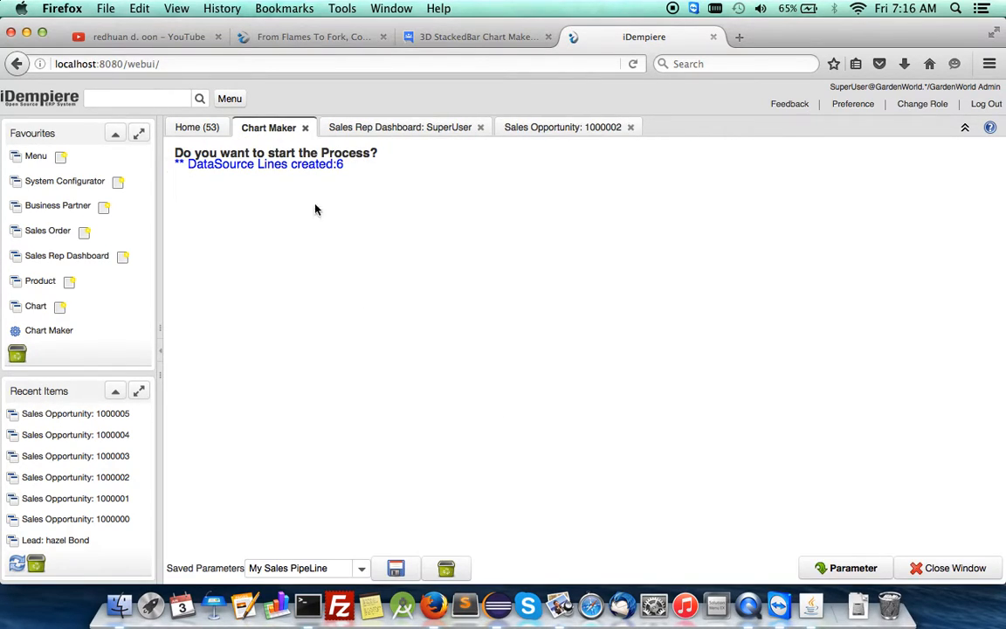
{"action": "left_click", "coordinate": [836, 565]}
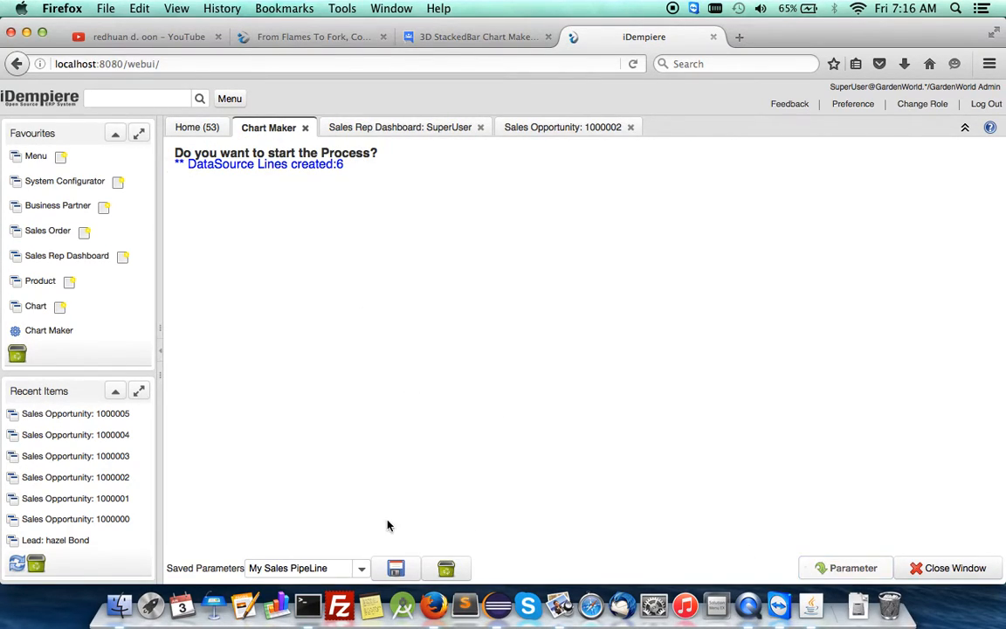
{"action": "left_click", "coordinate": [361, 568]}
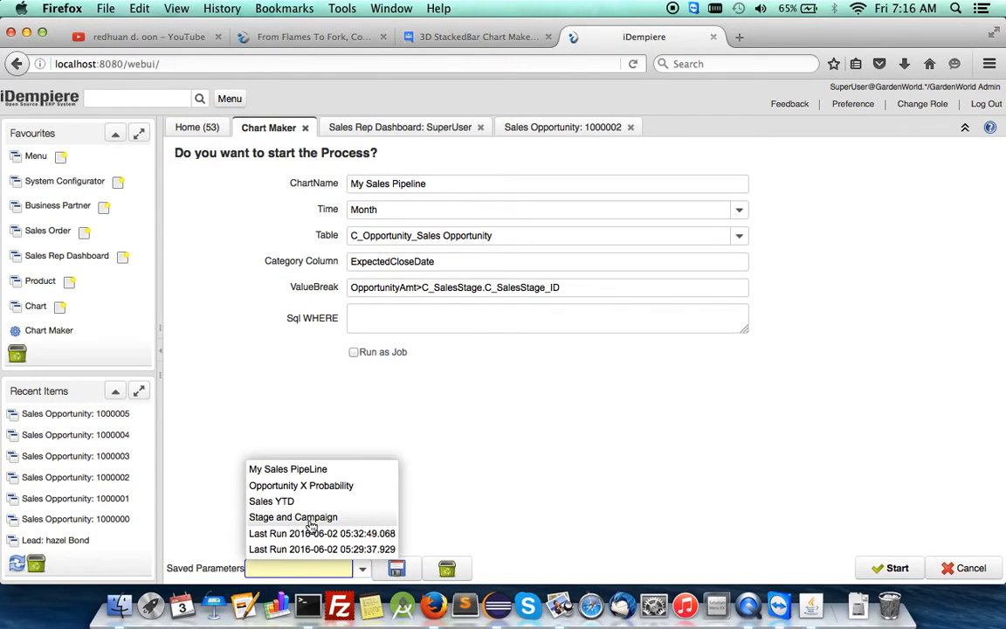
{"action": "left_click", "coordinate": [288, 486]}
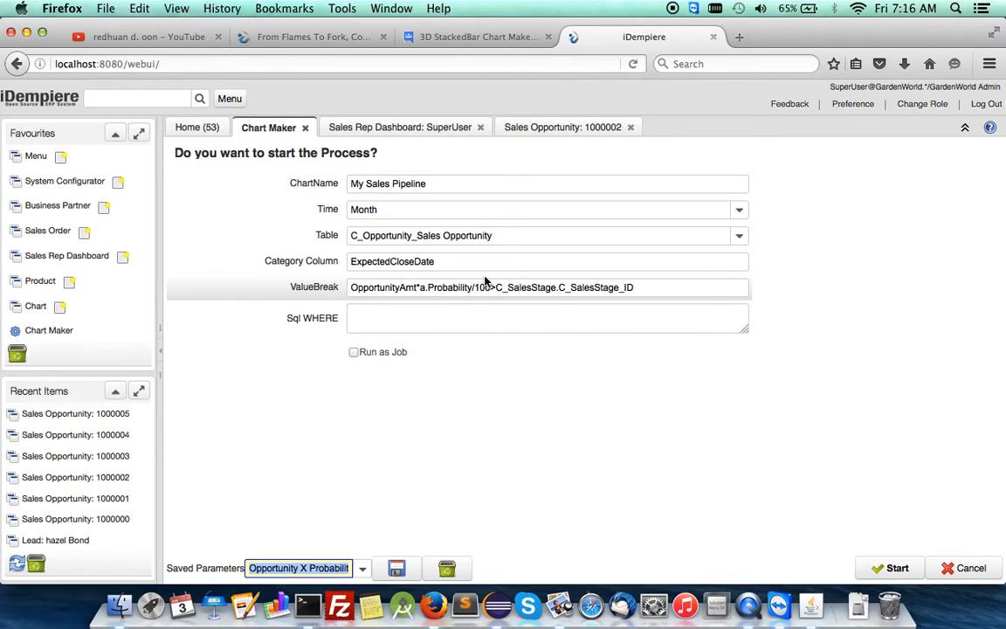
{"action": "left_click", "coordinate": [897, 566]}
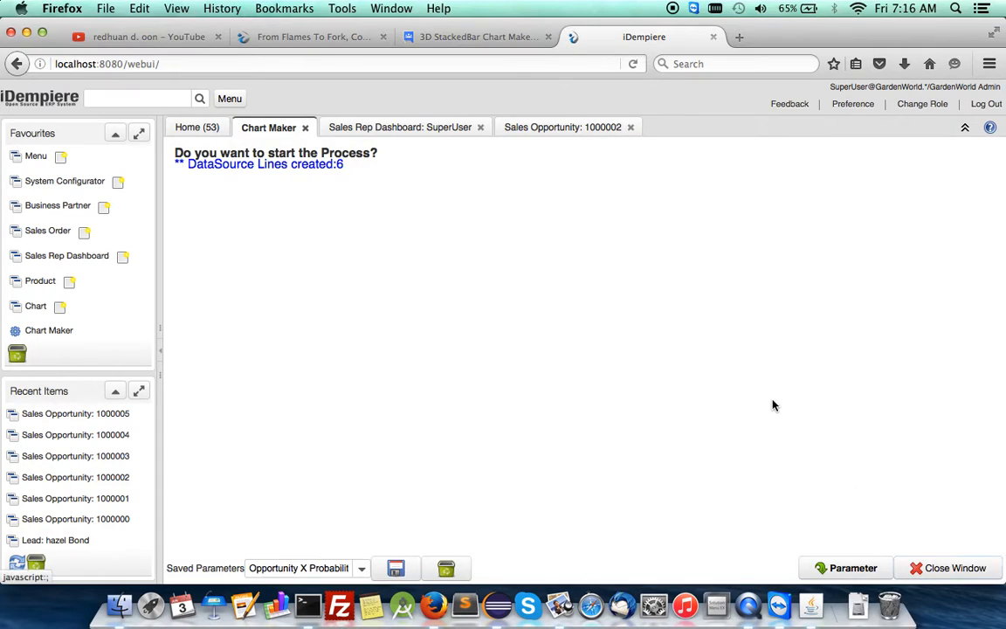
Close the open opportunity and drill into the 2016-07-01 Quotation bar of the regenerated My Sales Pipeline chart to compare its weighted amount
{"action": "left_click", "coordinate": [430, 127]}
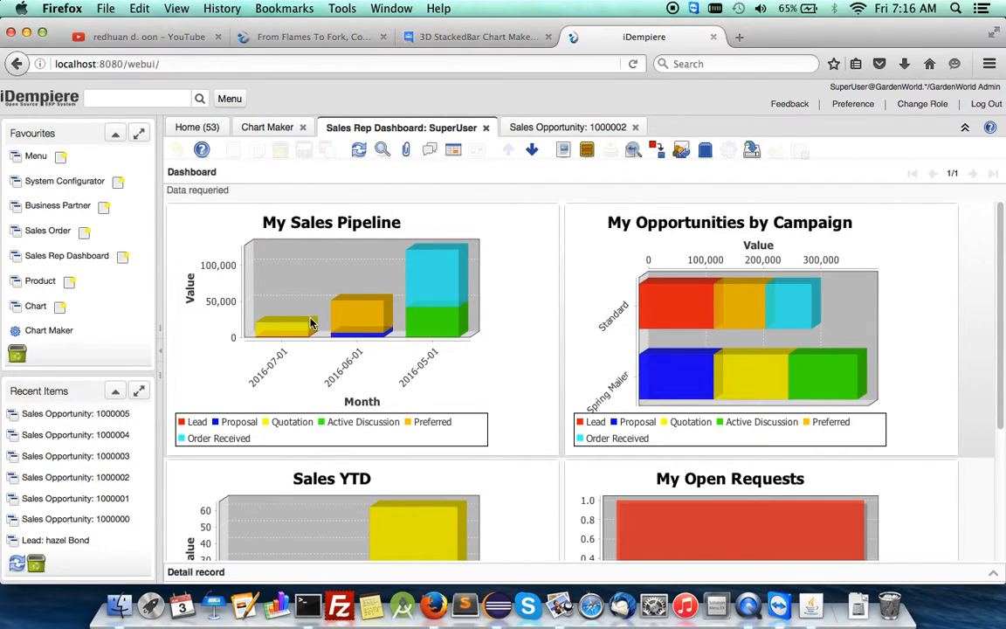
{"action": "left_click", "coordinate": [635, 127]}
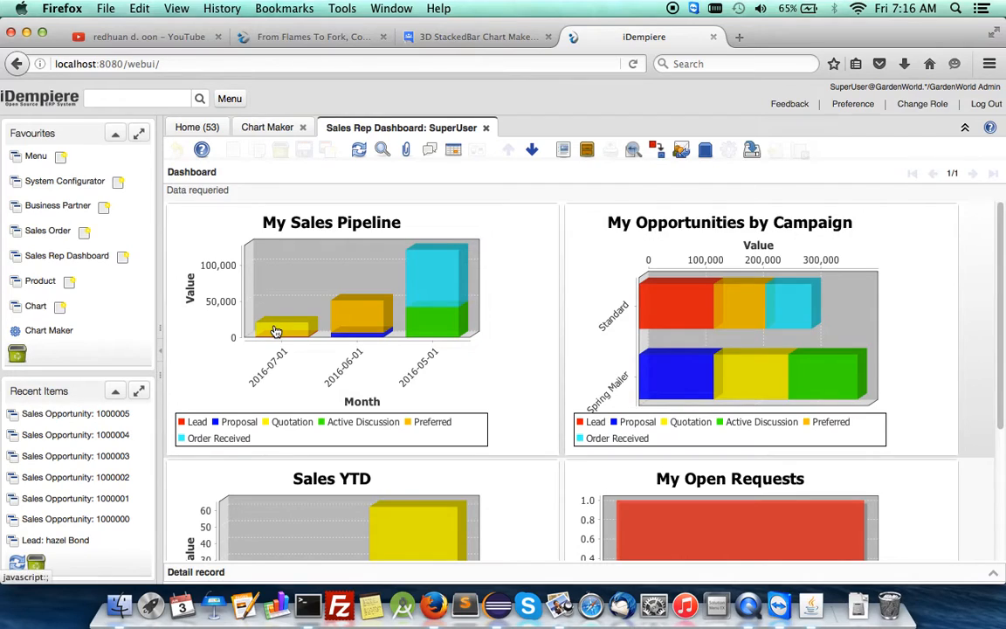
{"action": "mouse_move", "coordinate": [276, 331]}
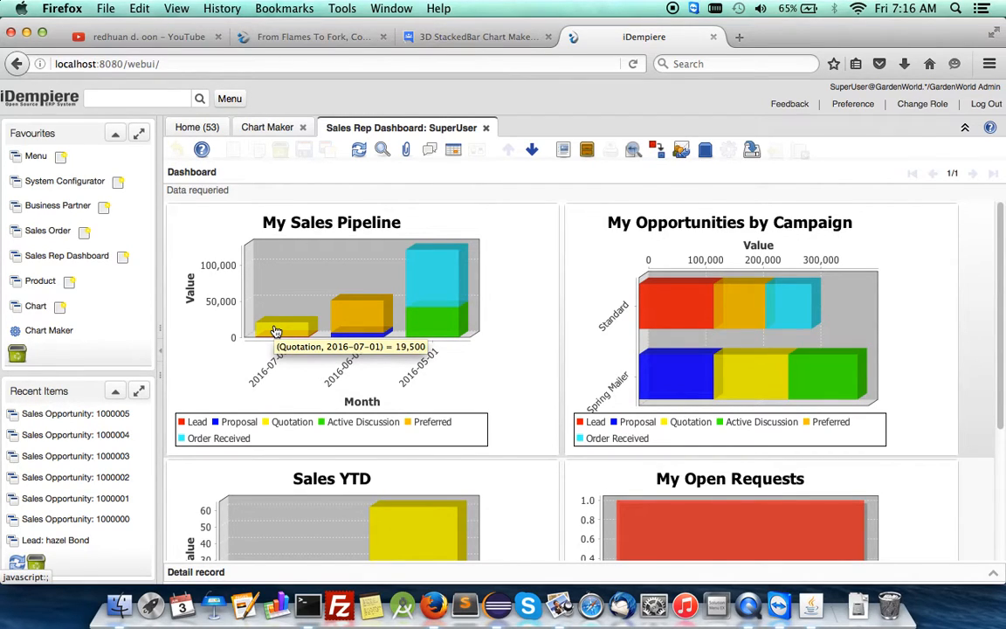
{"action": "left_click", "coordinate": [275, 330]}
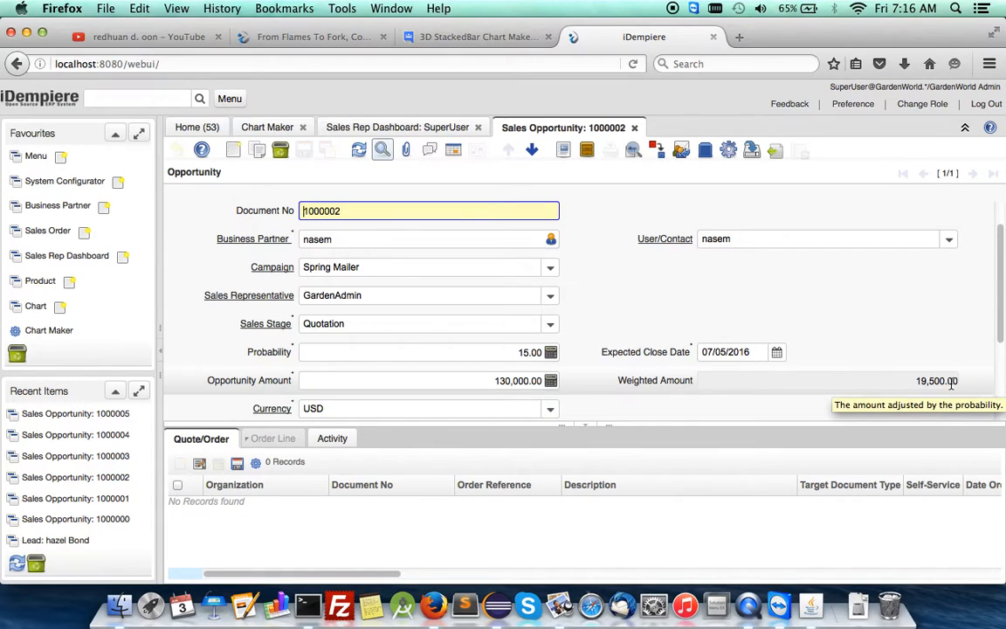
Close the open opportunity, drill into the 2016-05-01 Active Discussion bar of My Sales Pipeline and check the opportunity's weighted amount
{"action": "left_click", "coordinate": [634, 128]}
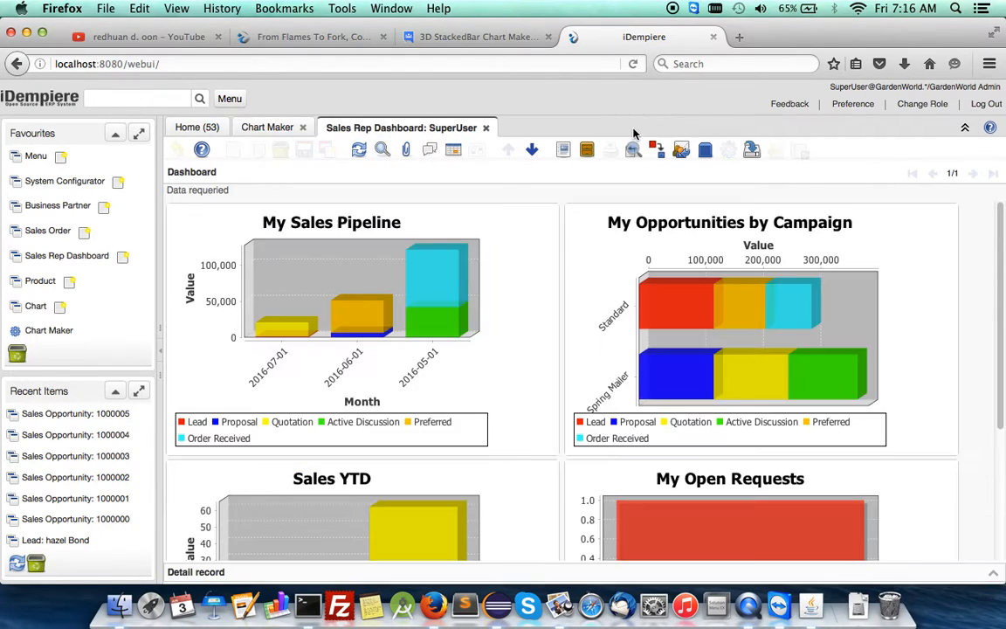
{"action": "mouse_move", "coordinate": [422, 332]}
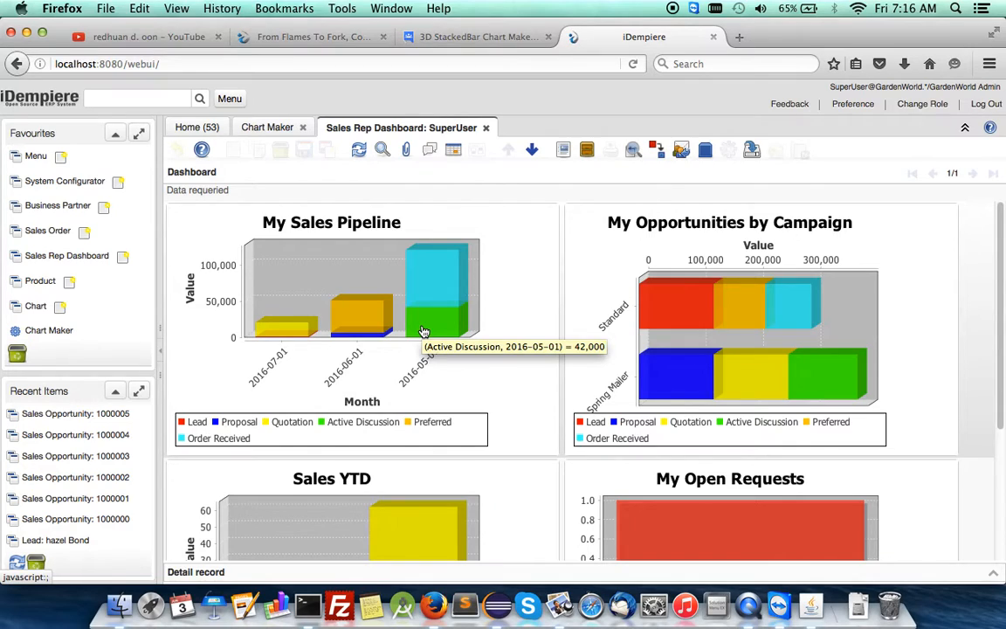
{"action": "left_click", "coordinate": [423, 332]}
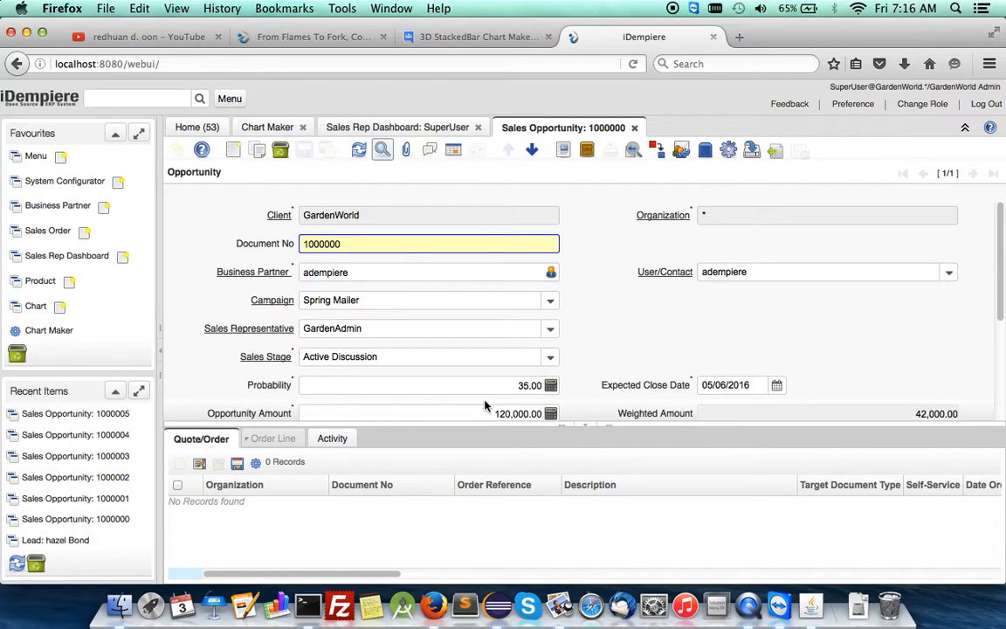
{"action": "left_click", "coordinate": [636, 128]}
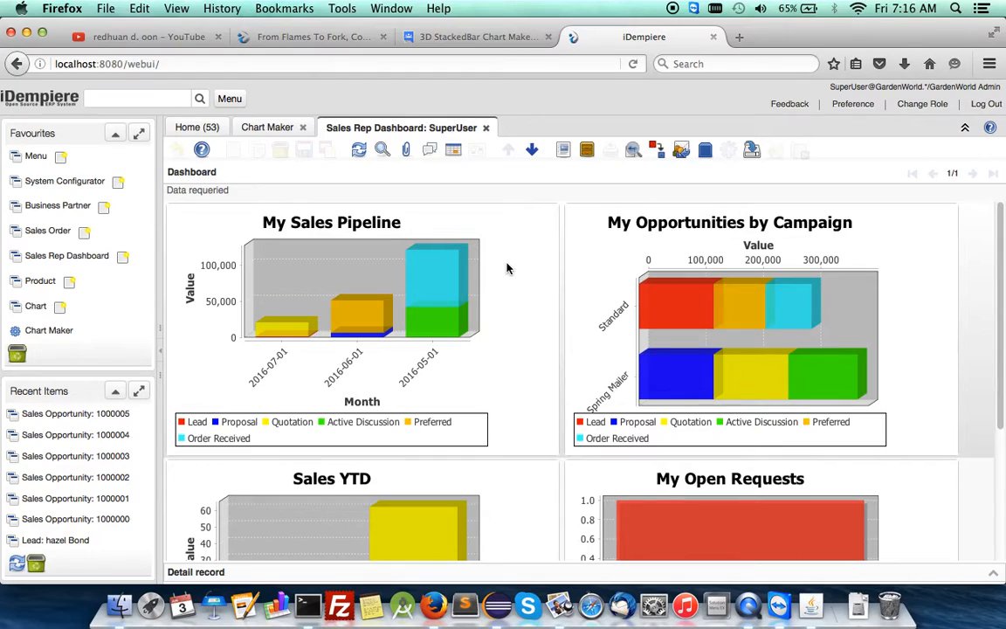
Inspect the Standard campaign's Order Received bar in My Opportunities by Campaign and load Chart Maker's saved parameters Stage and Campaign
{"action": "scroll", "coordinate": [509, 268], "scroll_direction": "down", "scroll_amount": 1}
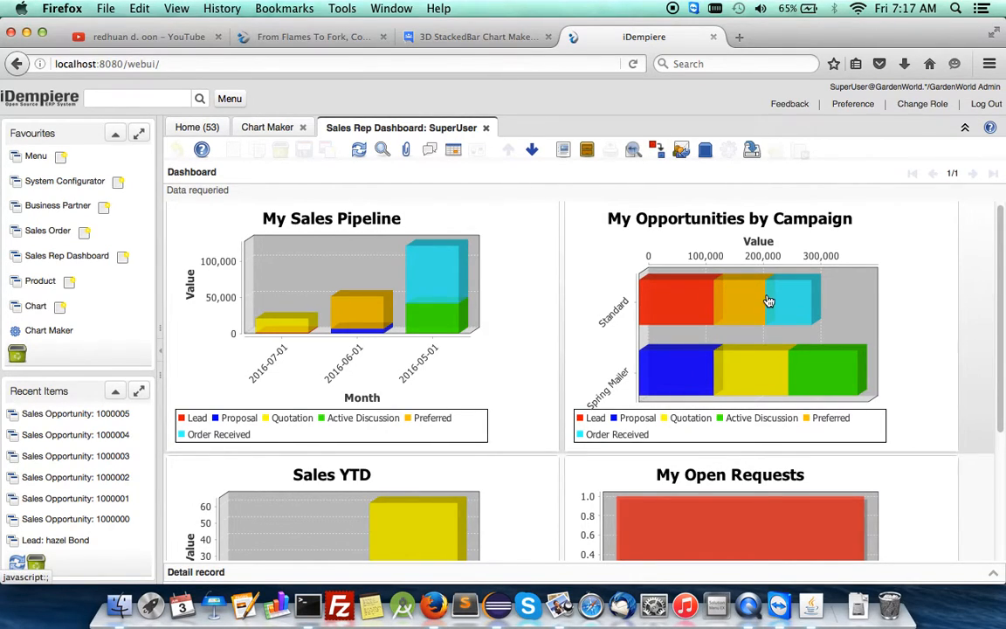
{"action": "mouse_move", "coordinate": [800, 312]}
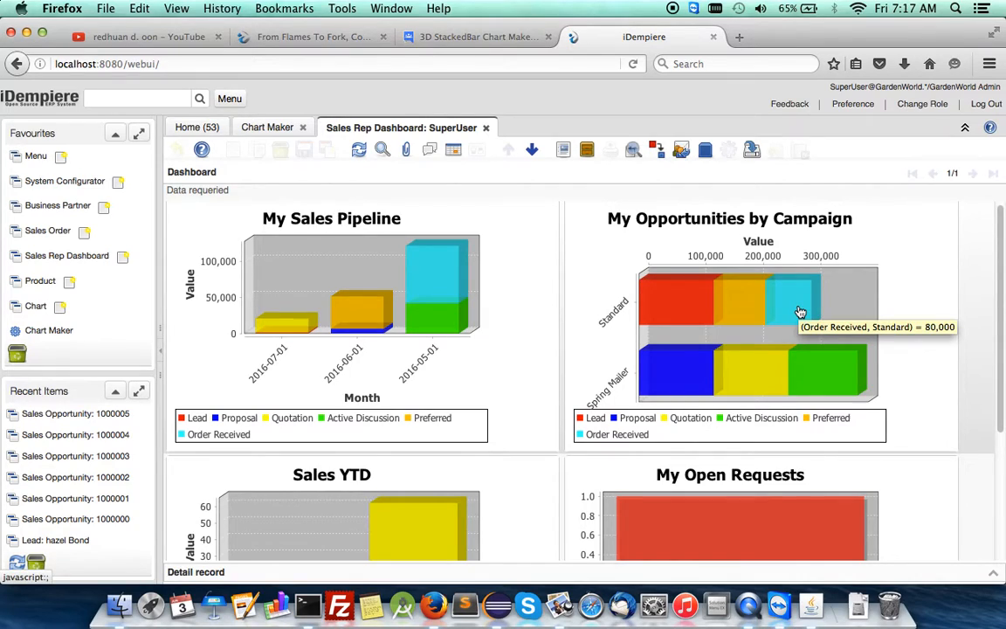
{"action": "left_click", "coordinate": [262, 124]}
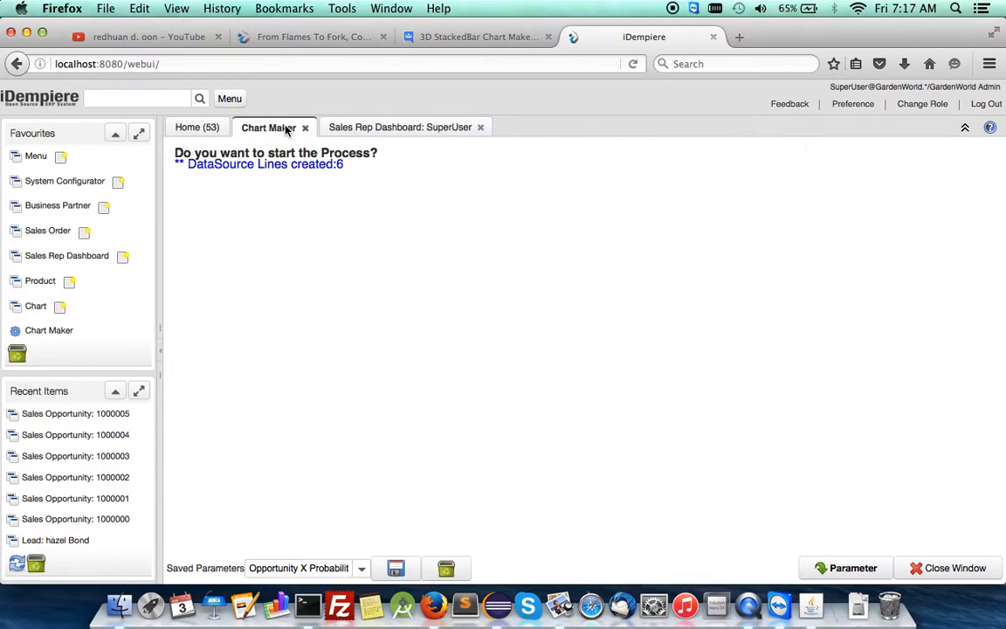
{"action": "left_click", "coordinate": [823, 569]}
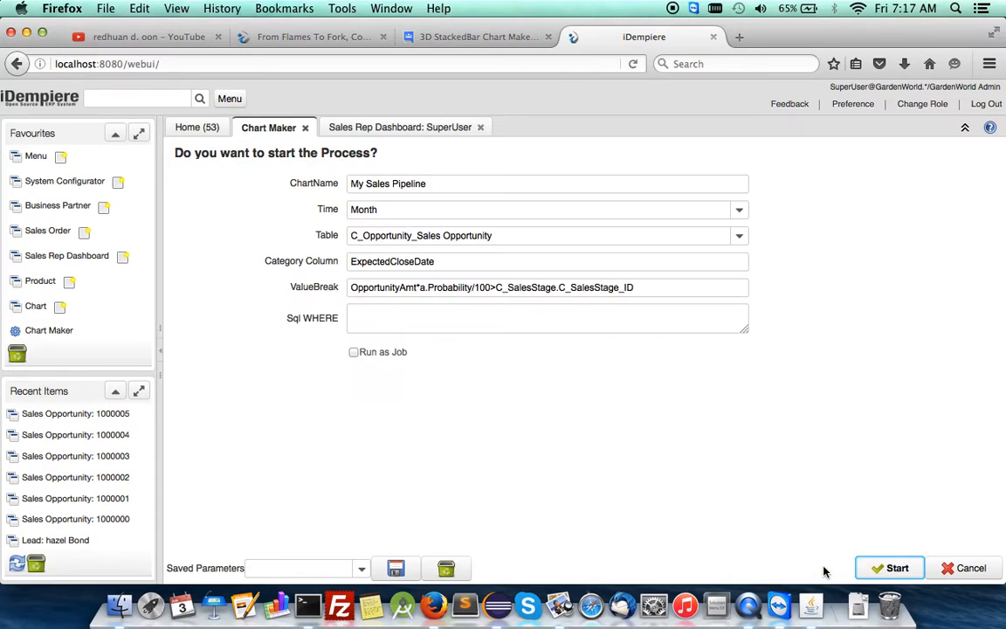
{"action": "left_click", "coordinate": [361, 569]}
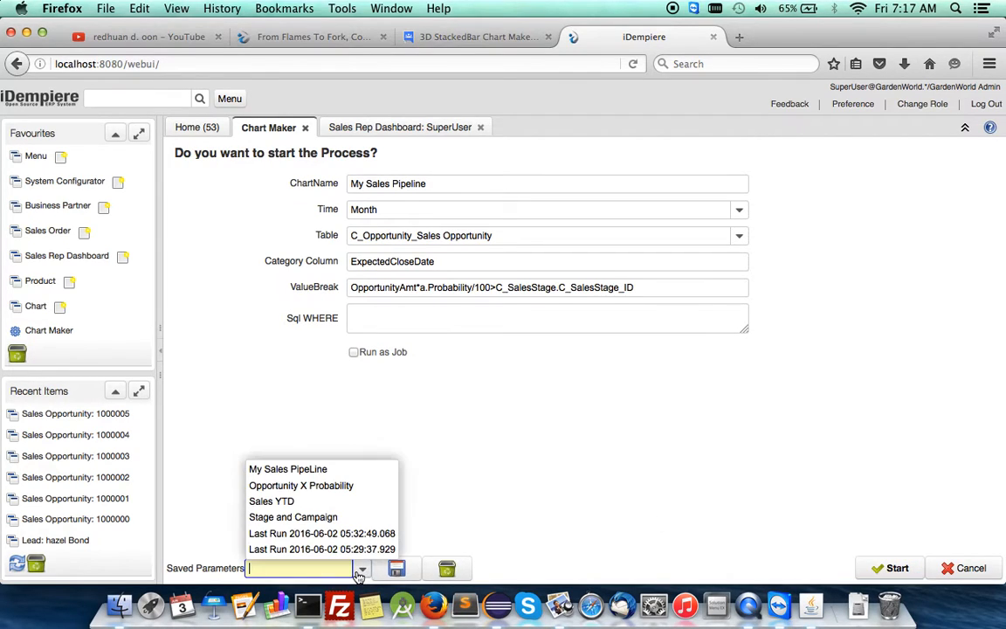
{"action": "left_click", "coordinate": [290, 520]}
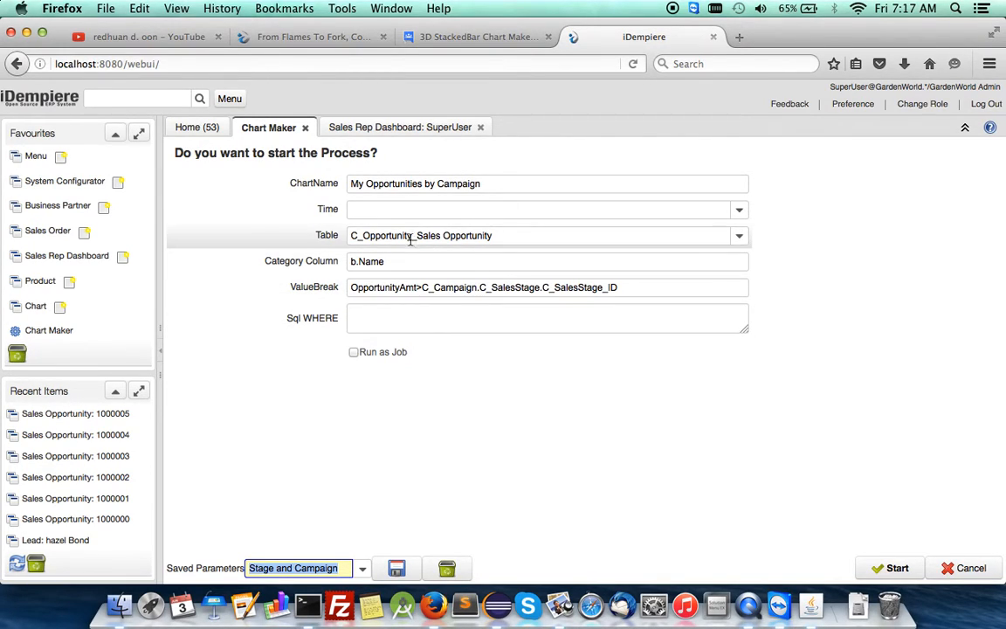
Highlight C_Campaign in the ValueBreak expression and run Chart Maker for My Opportunities by Campaign
{"action": "right_click", "coordinate": [424, 291]}
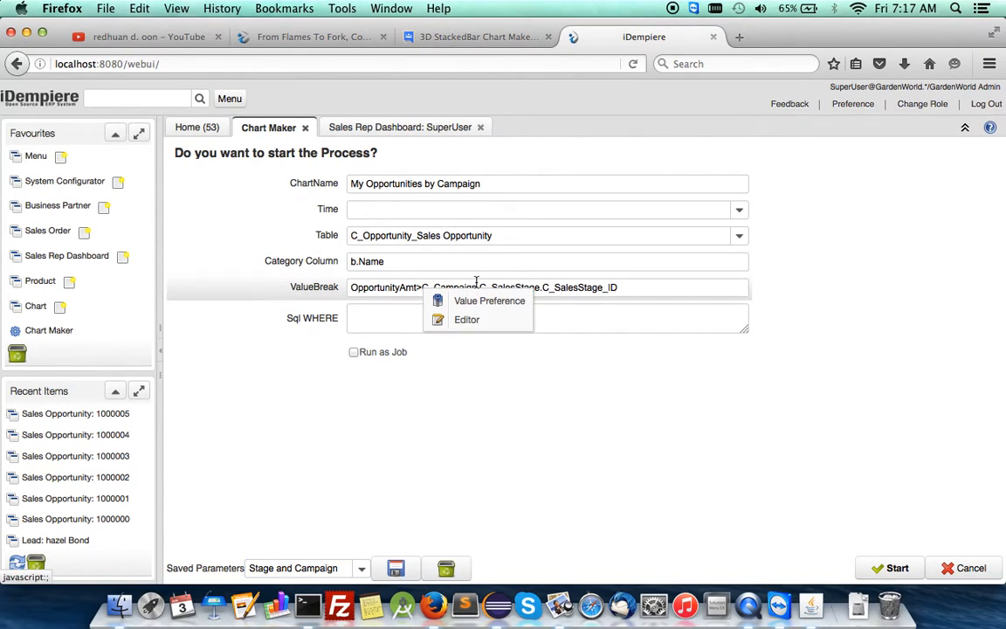
{"action": "left_click", "coordinate": [476, 286]}
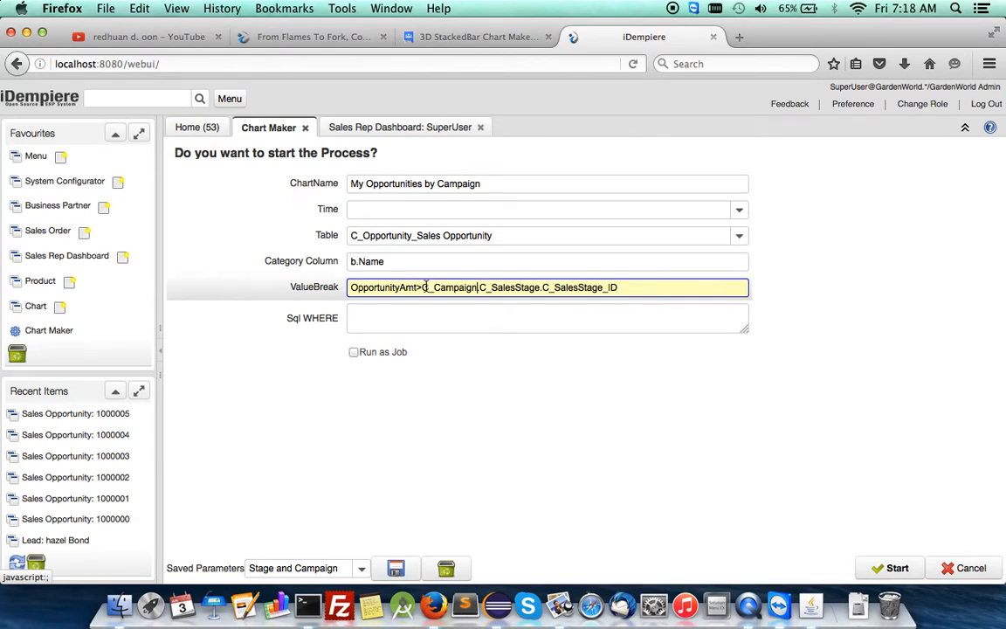
{"action": "left_click_drag", "start_coordinate": [422, 288], "coordinate": [475, 288]}
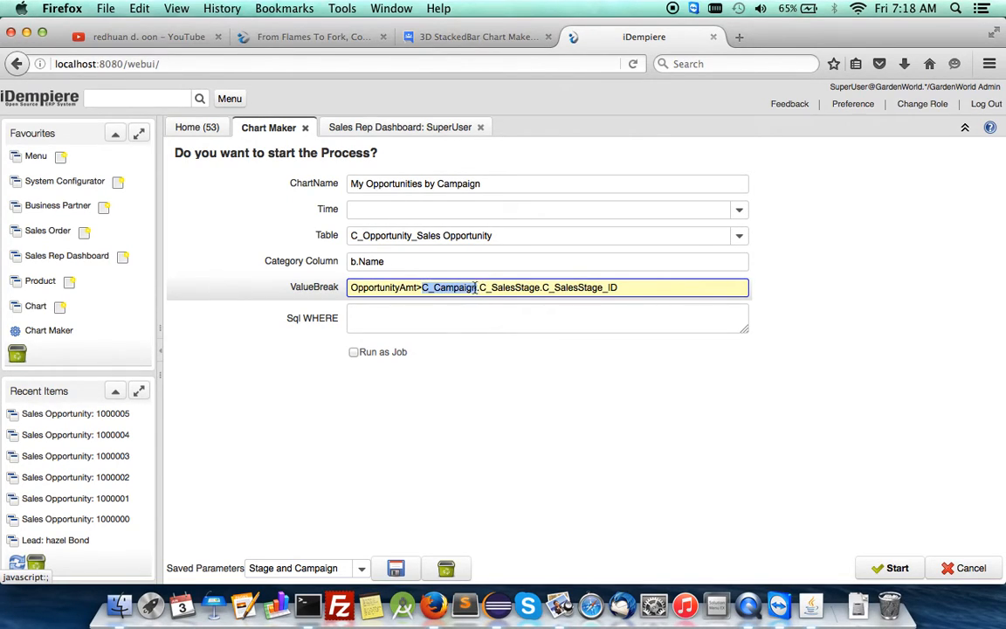
{"action": "left_click", "coordinate": [473, 287]}
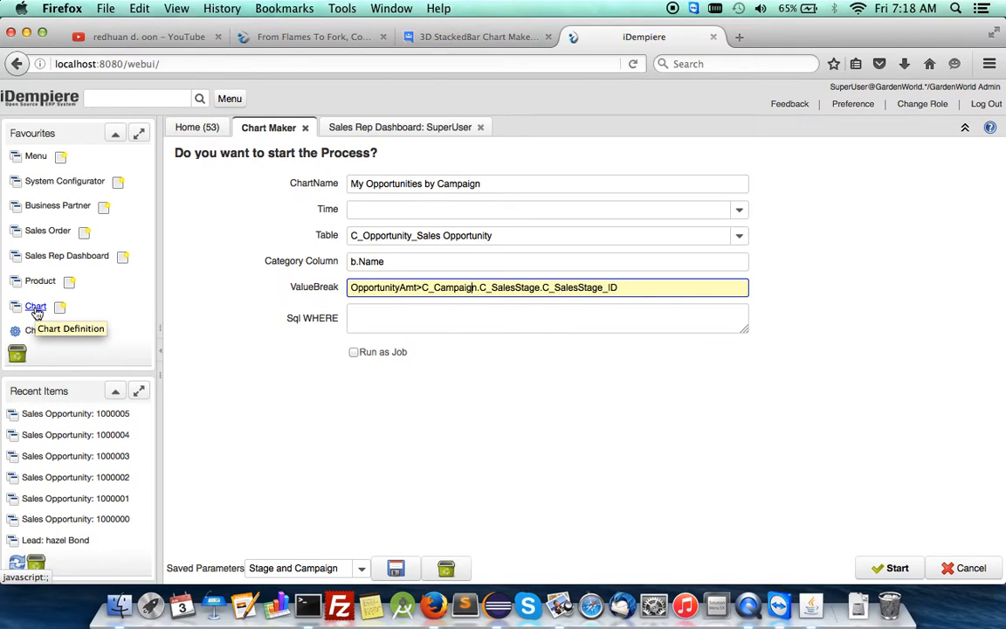
{"action": "left_click", "coordinate": [890, 573]}
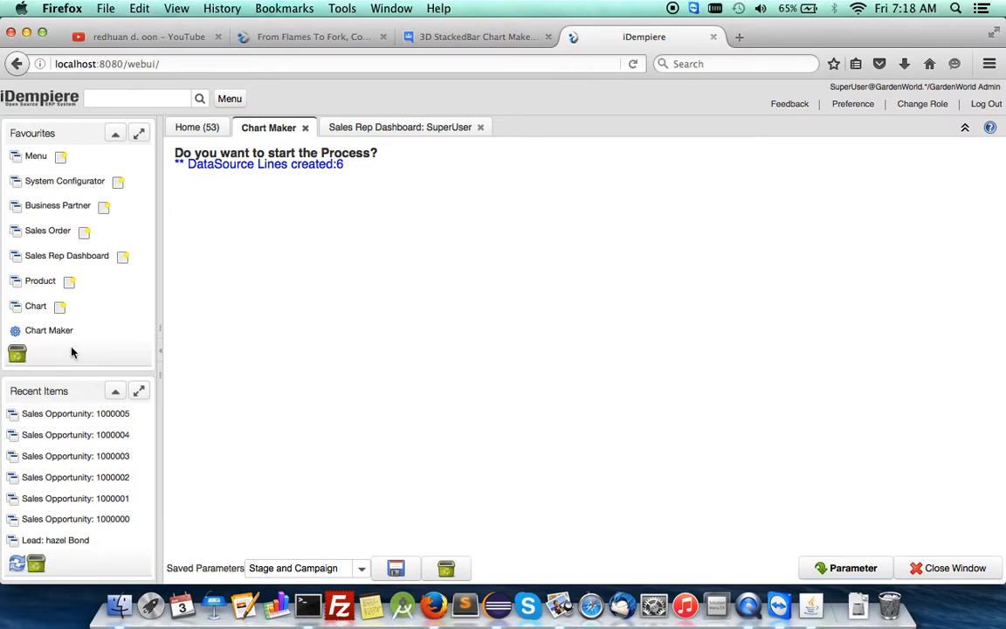
Open the Chart definitions and browse to the My Opportunities by Campaign record
{"action": "left_click", "coordinate": [35, 306]}
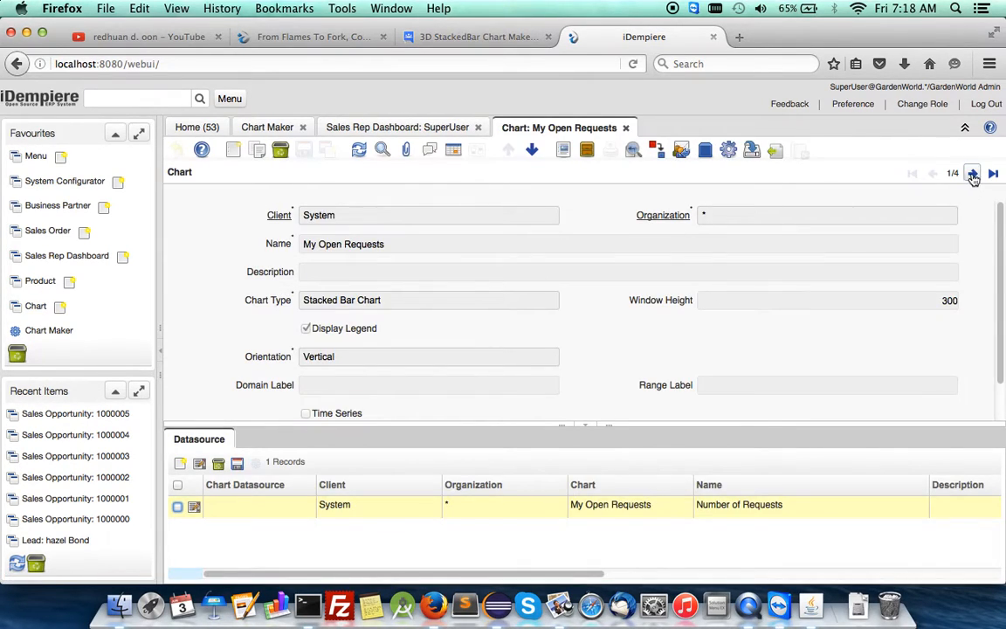
{"action": "left_click", "coordinate": [973, 174]}
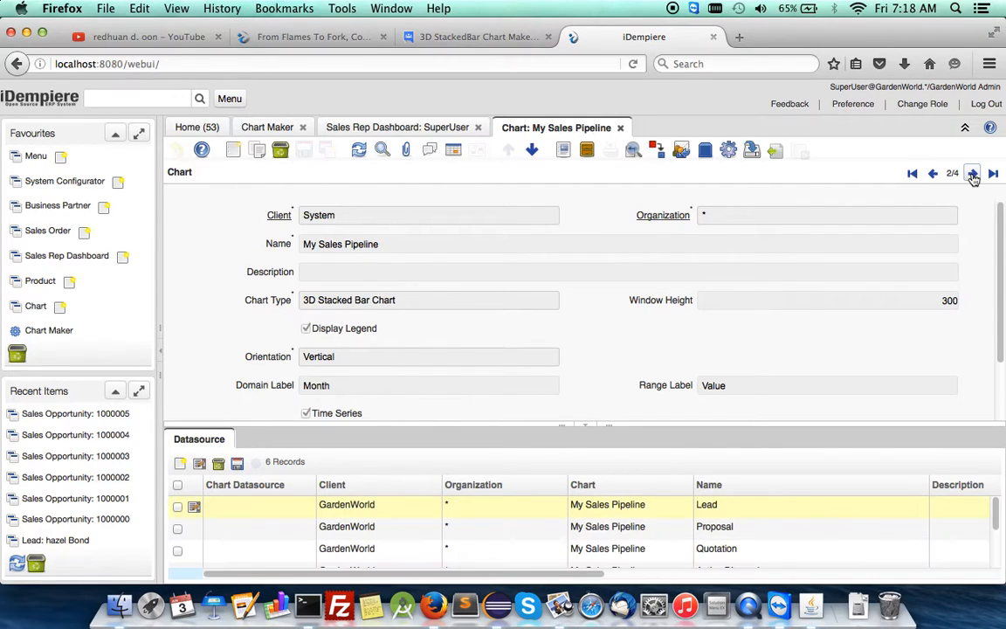
{"action": "left_click", "coordinate": [973, 173]}
{"action": "left_click", "coordinate": [973, 174]}
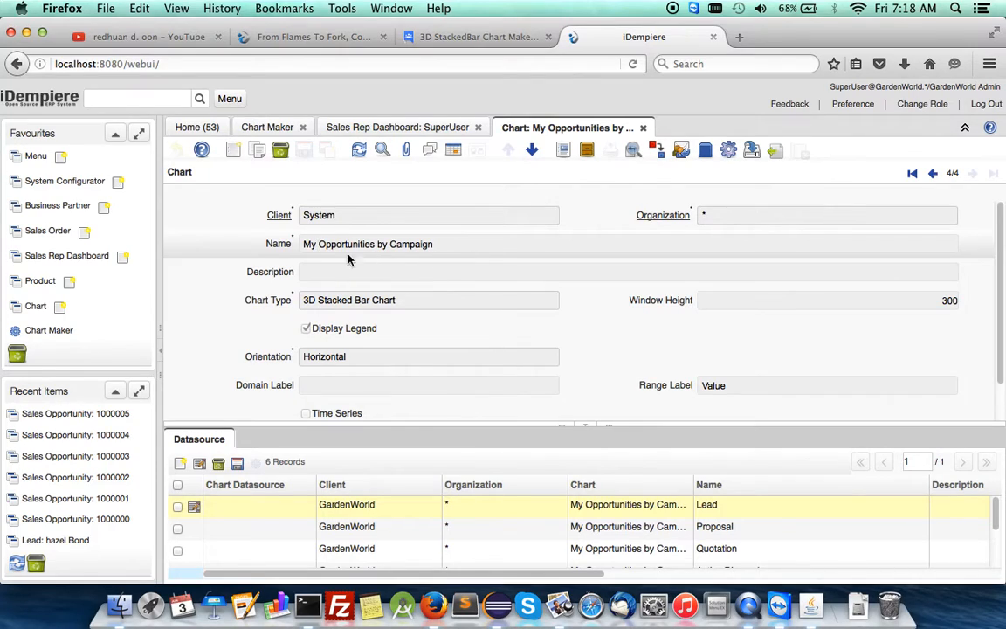
Review the Chart Maker parameters for My Opportunities by Campaign, and open and requery its Lead datasource to examine the generated SQL
{"action": "left_click", "coordinate": [266, 127]}
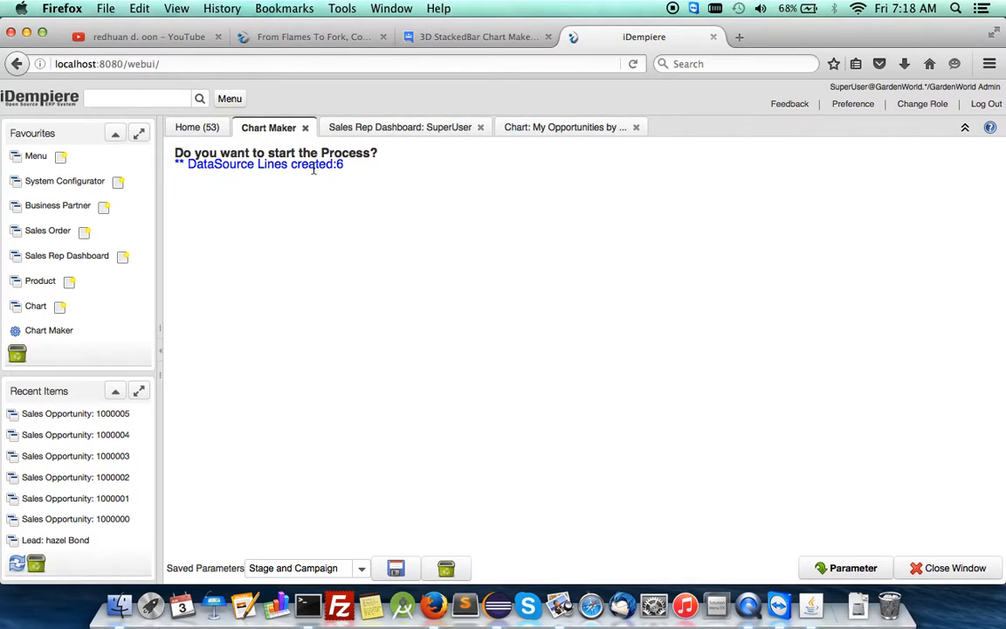
{"action": "left_click", "coordinate": [849, 568]}
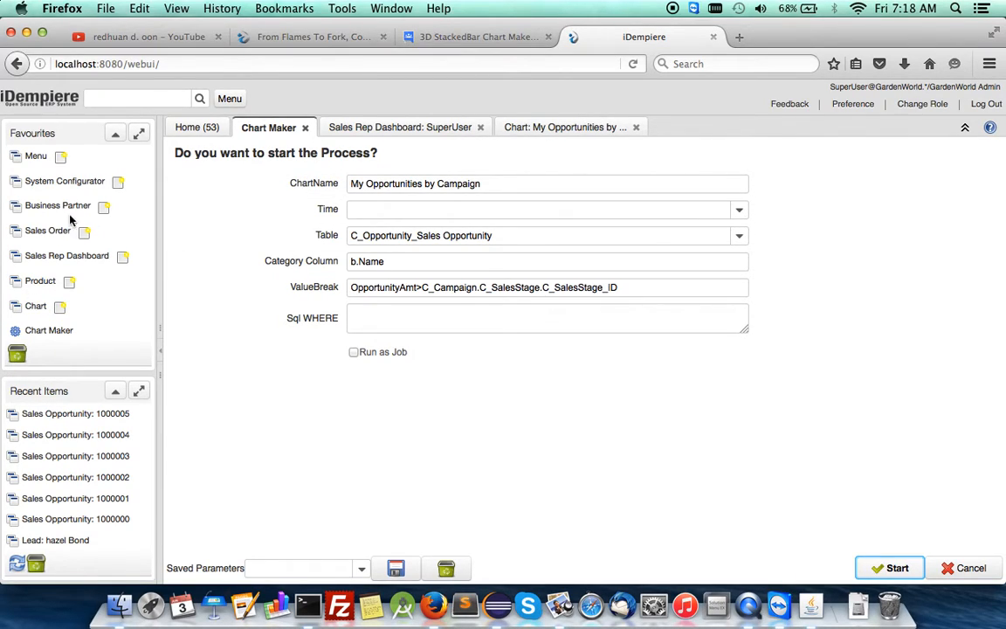
{"action": "left_click", "coordinate": [559, 129]}
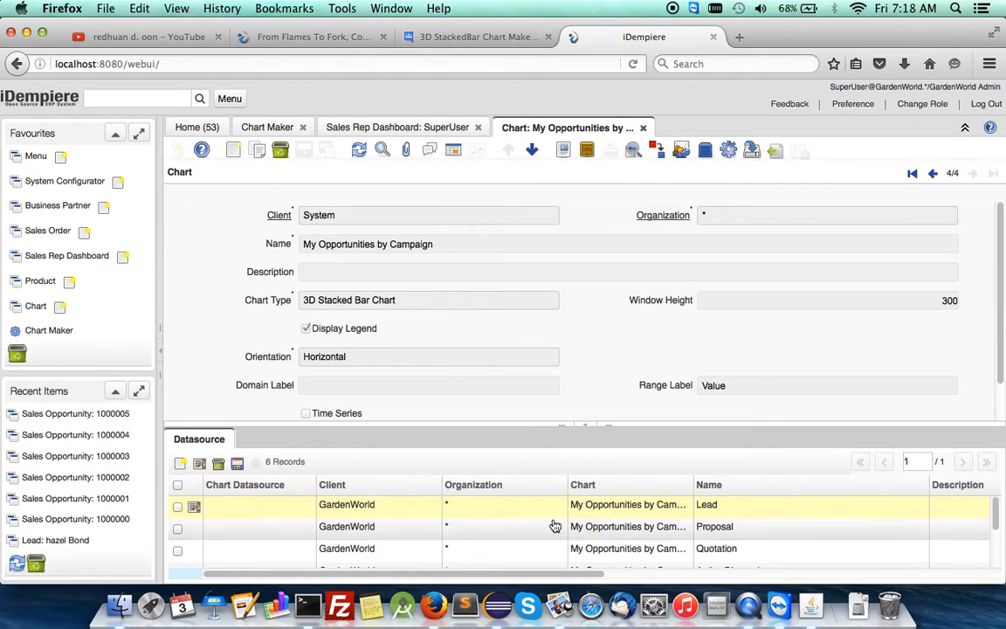
{"action": "left_click", "coordinate": [193, 514]}
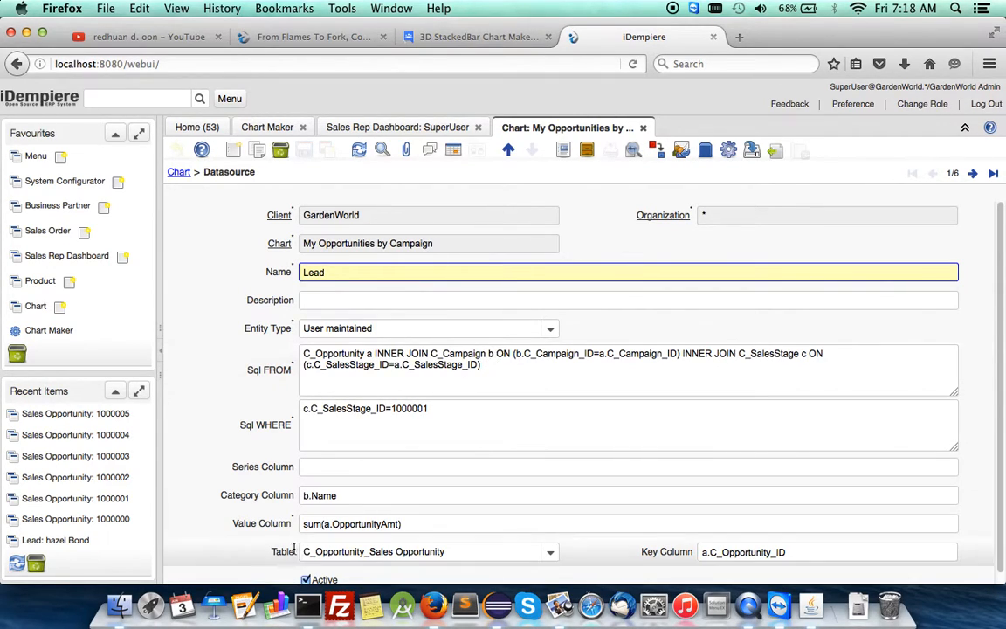
{"action": "scroll", "coordinate": [448, 517], "scroll_direction": "down", "scroll_amount": 1}
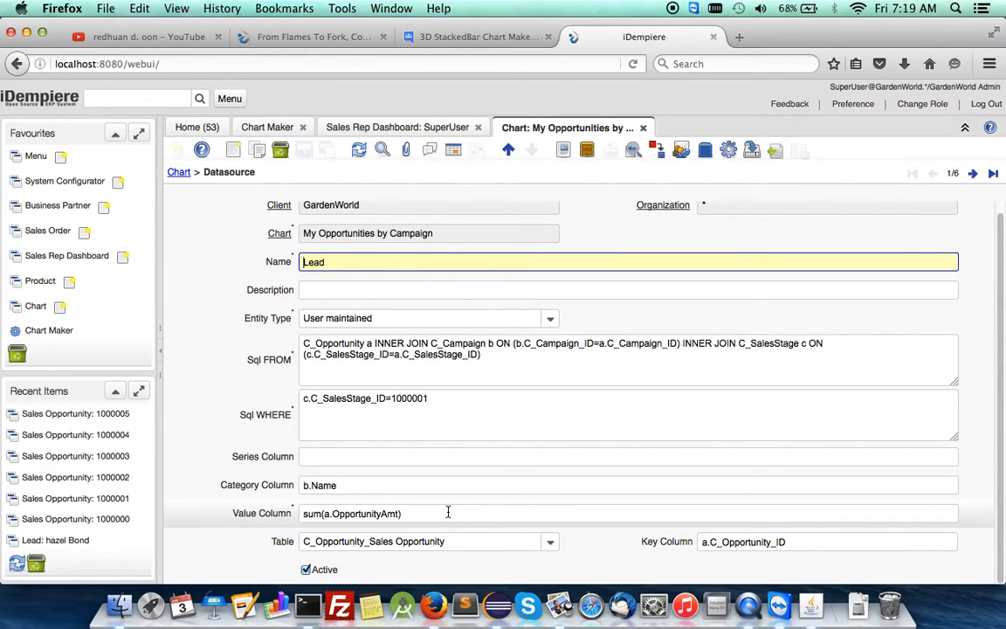
{"action": "left_click", "coordinate": [357, 151]}
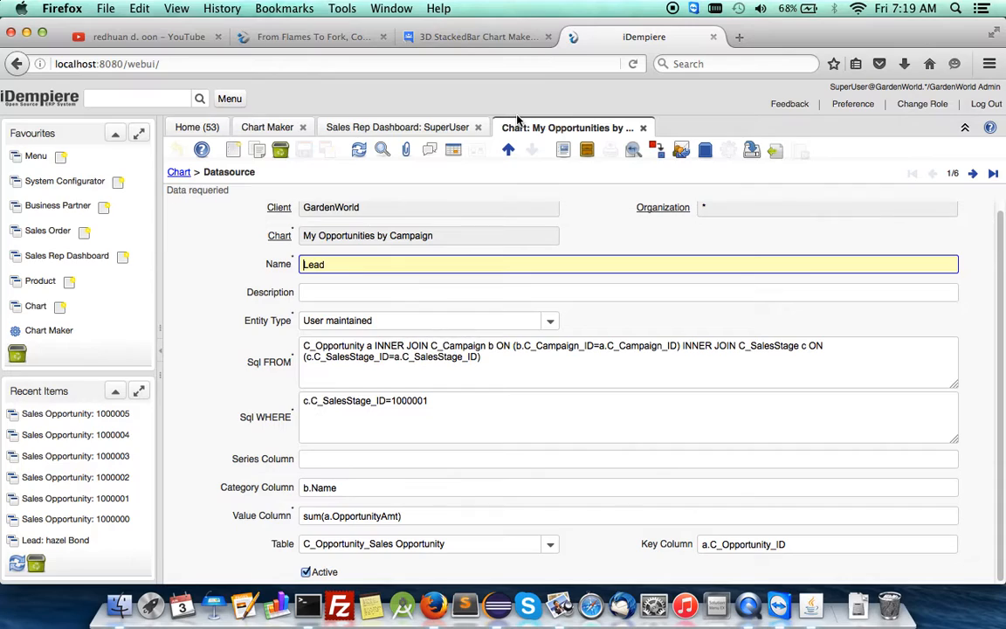
Compare the Lead datasource's SQL joins and b.Name category with the Chart Maker parameters and the campaign chart on the dashboard
{"action": "left_click", "coordinate": [420, 127]}
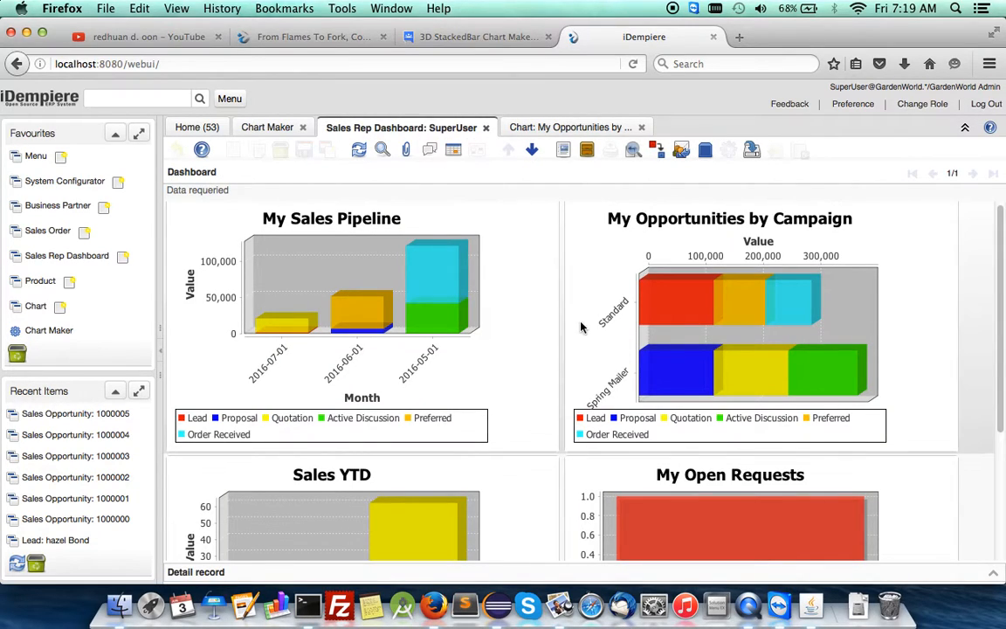
{"action": "left_click", "coordinate": [269, 128]}
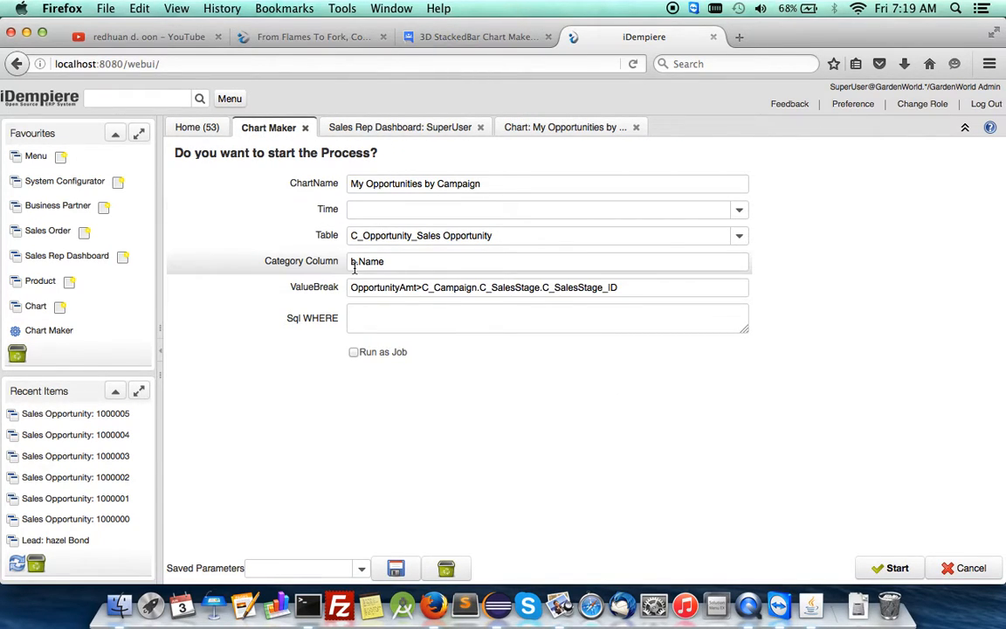
{"action": "left_click", "coordinate": [567, 129]}
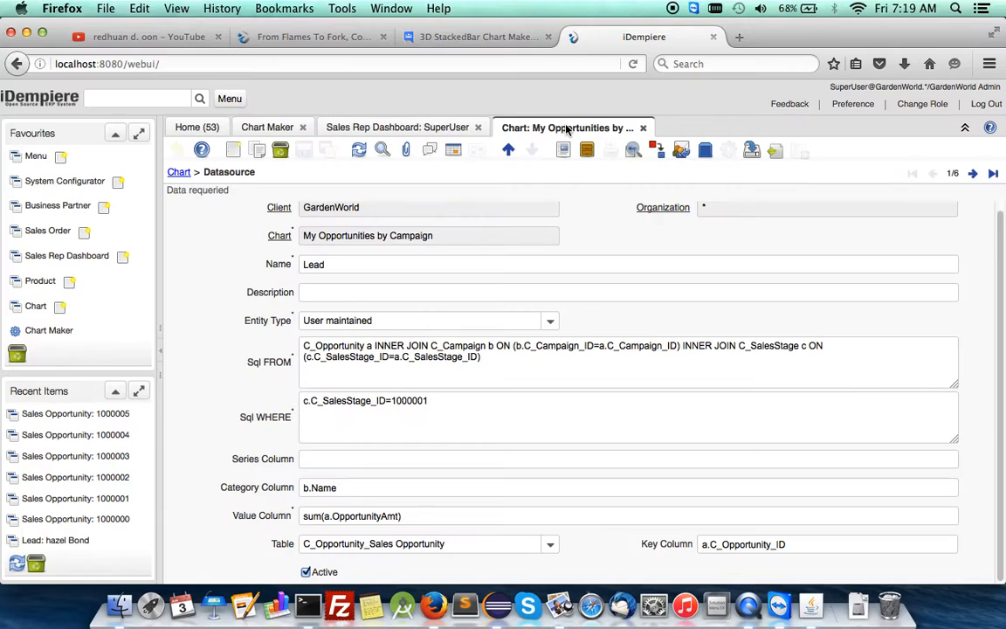
{"action": "scroll", "coordinate": [432, 466], "scroll_direction": "down", "scroll_amount": 1}
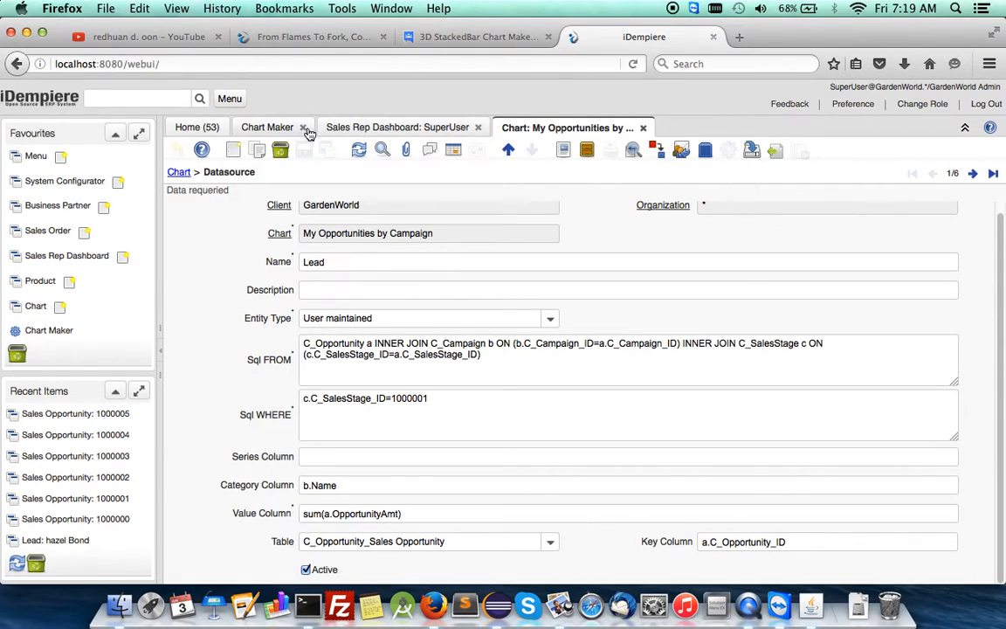
{"action": "left_click", "coordinate": [270, 129]}
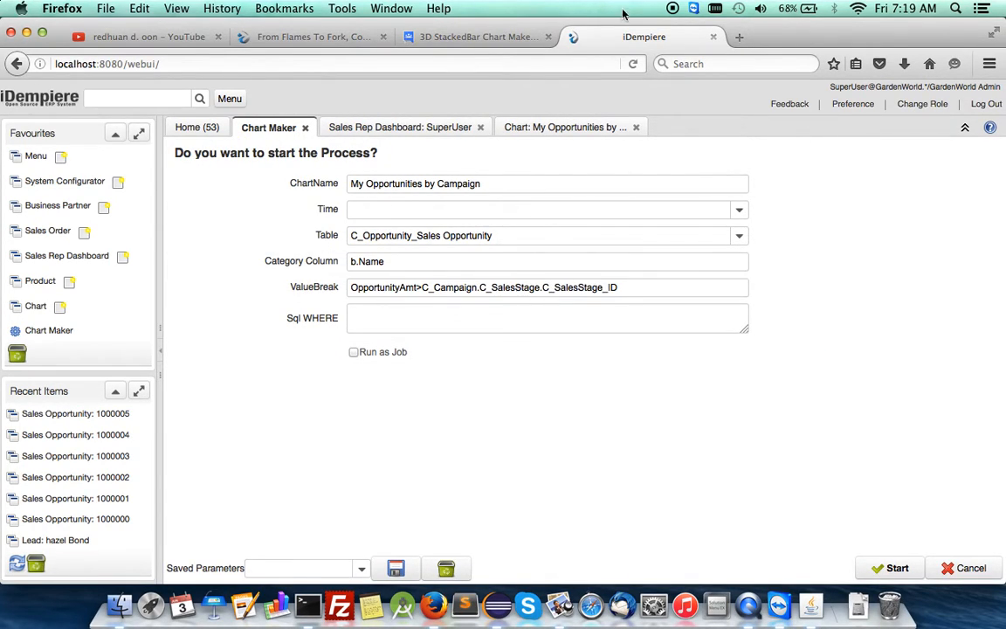
{"action": "left_click", "coordinate": [576, 131]}
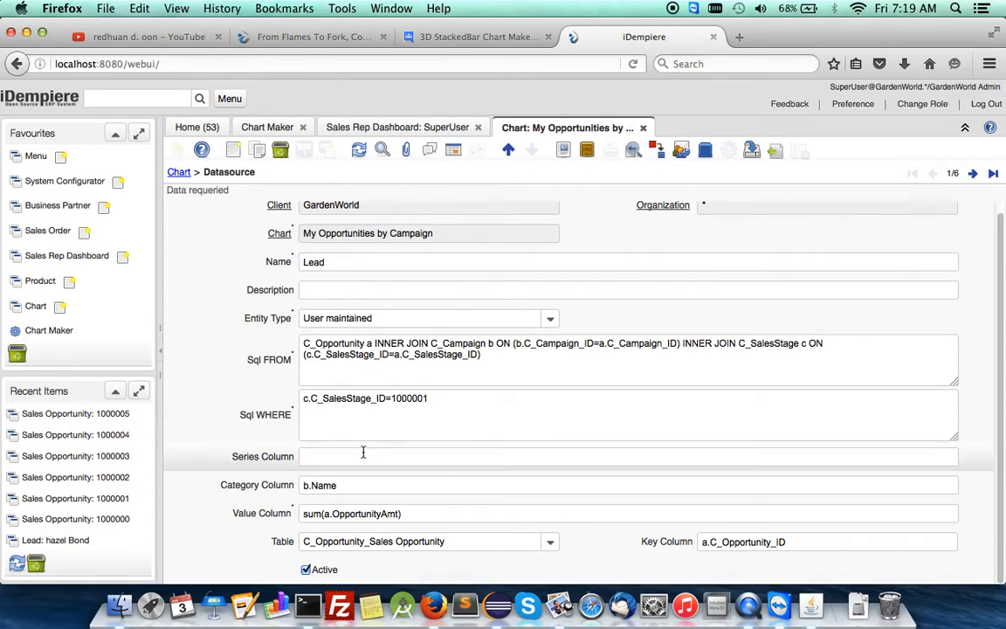
{"action": "left_click", "coordinate": [383, 130]}
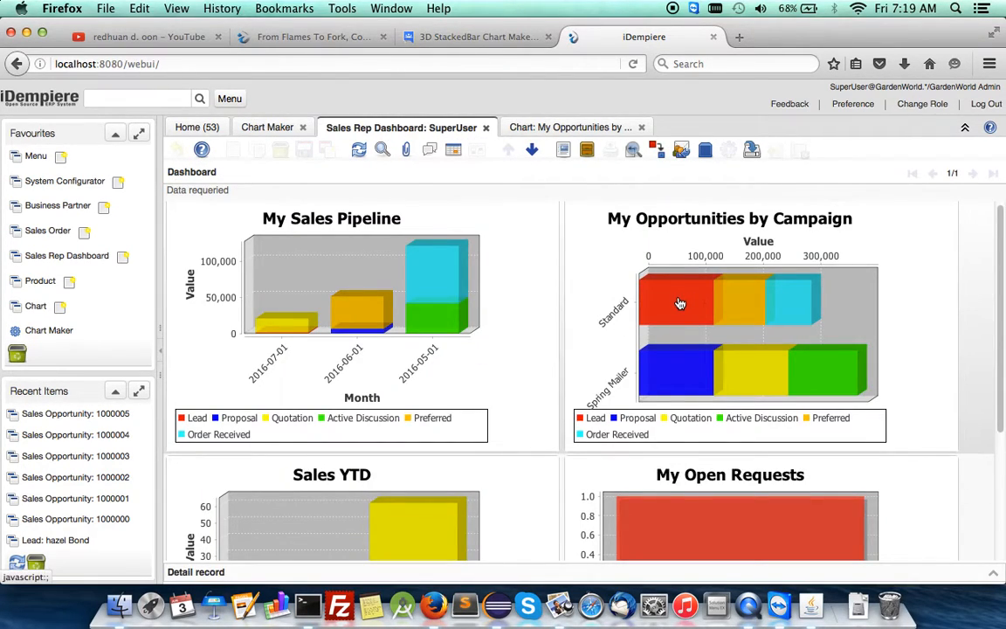
{"action": "mouse_move", "coordinate": [681, 303]}
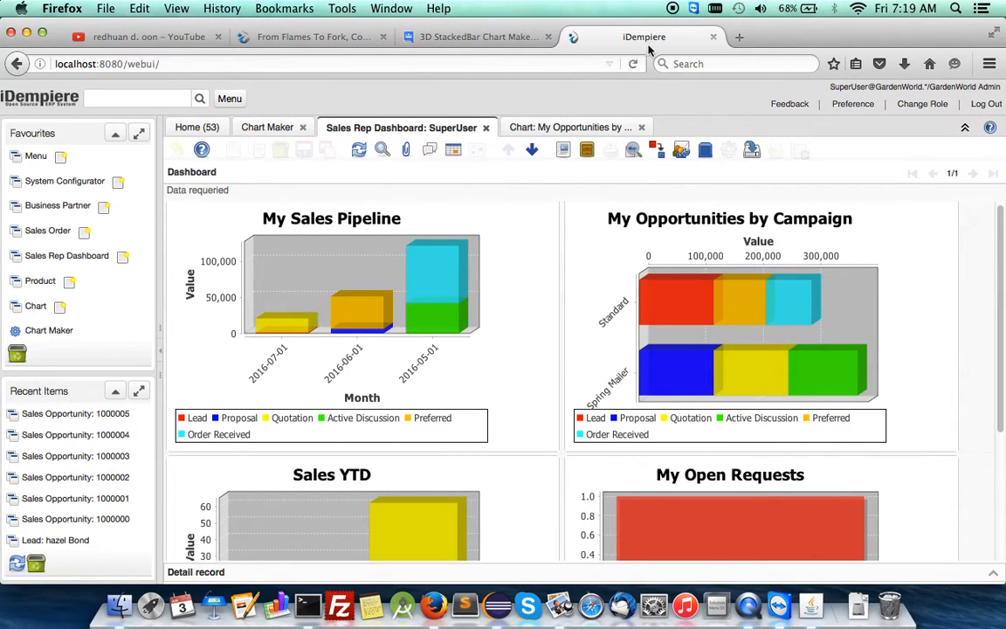
Return from the Lead datasource to its parent chart definition and go back to the Sales YTD chart record
{"action": "left_click", "coordinate": [568, 129]}
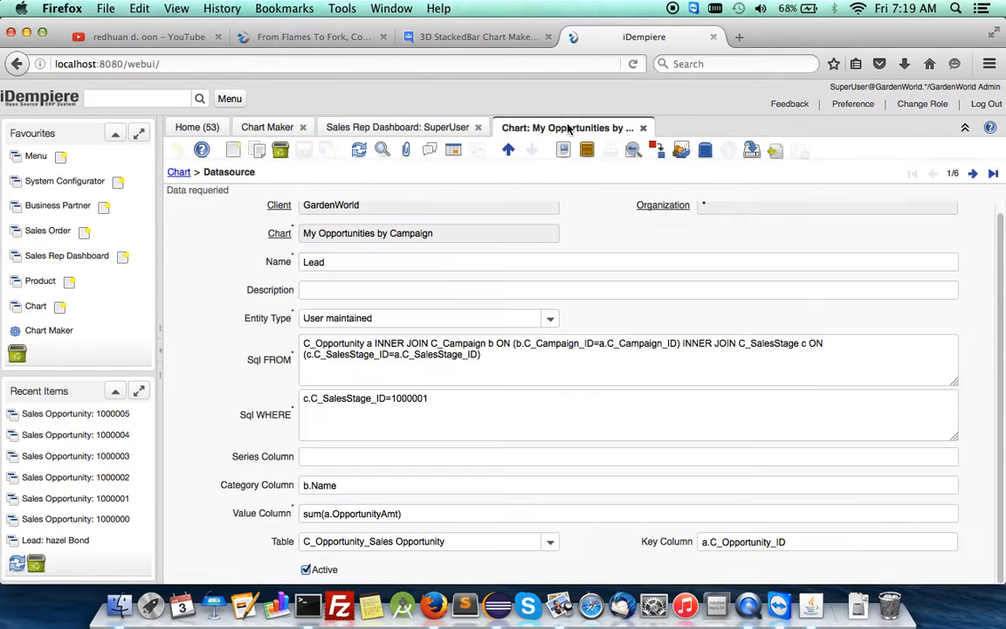
{"action": "left_click", "coordinate": [240, 175]}
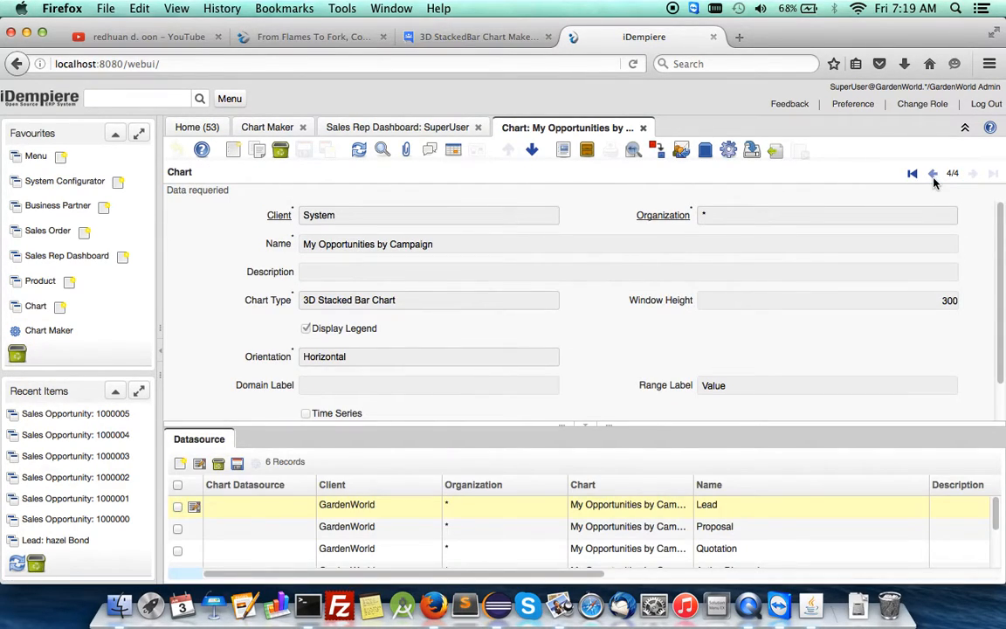
{"action": "left_click", "coordinate": [933, 175]}
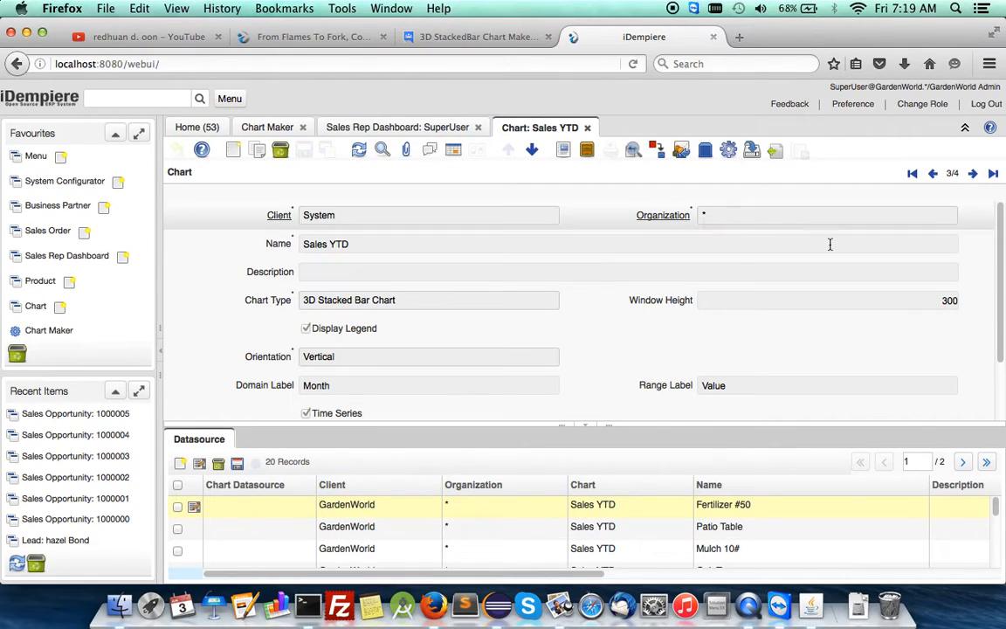
Open the Lead datasource of the My Sales Pipeline chart and compare its SQL with Chart Maker's Opportunity X Probability saved parameters
{"action": "left_click", "coordinate": [933, 175]}
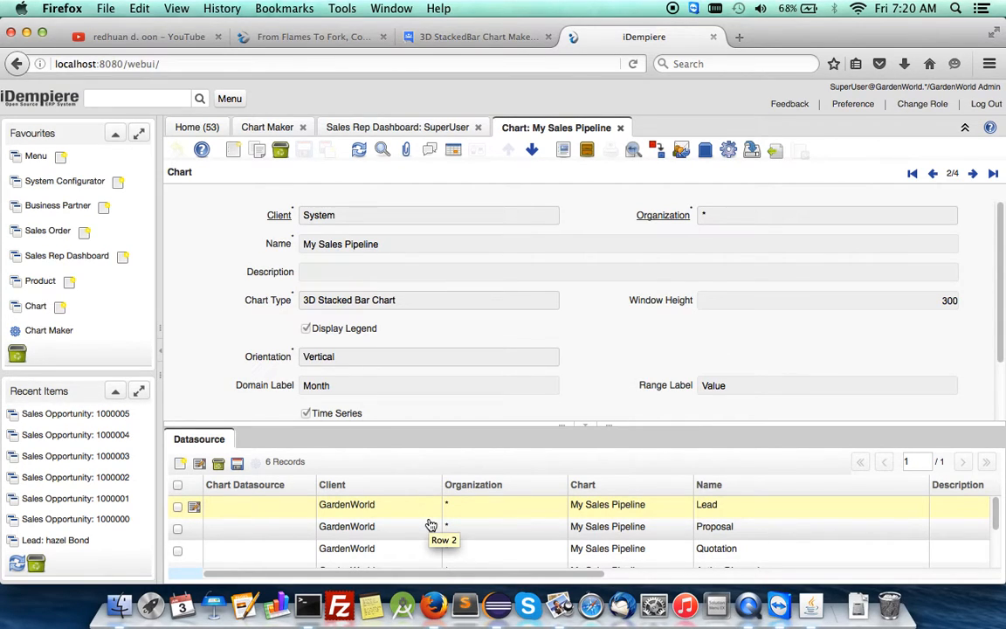
{"action": "left_click", "coordinate": [193, 508]}
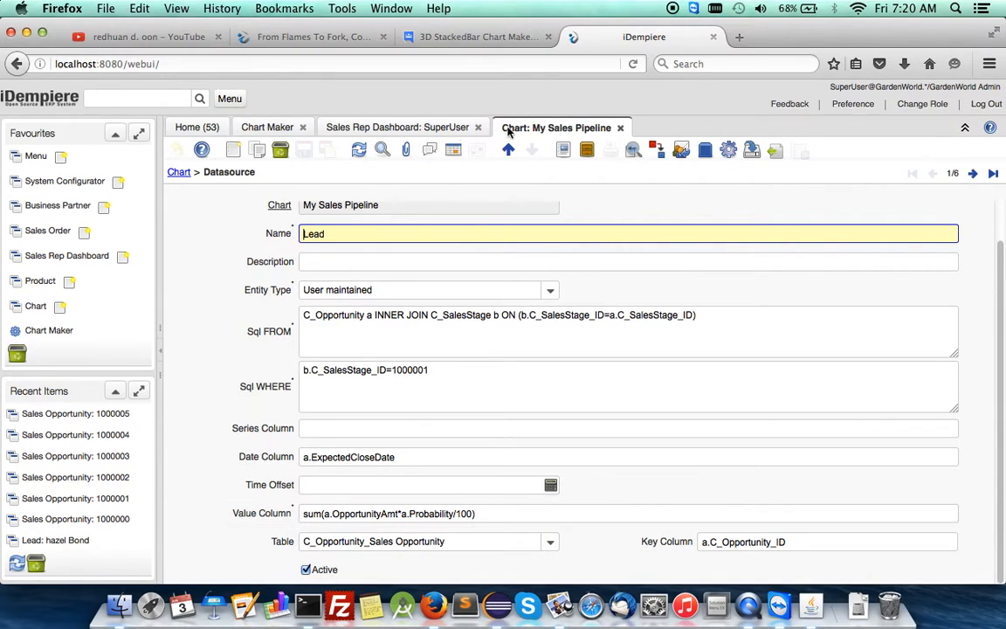
{"action": "left_click", "coordinate": [269, 128]}
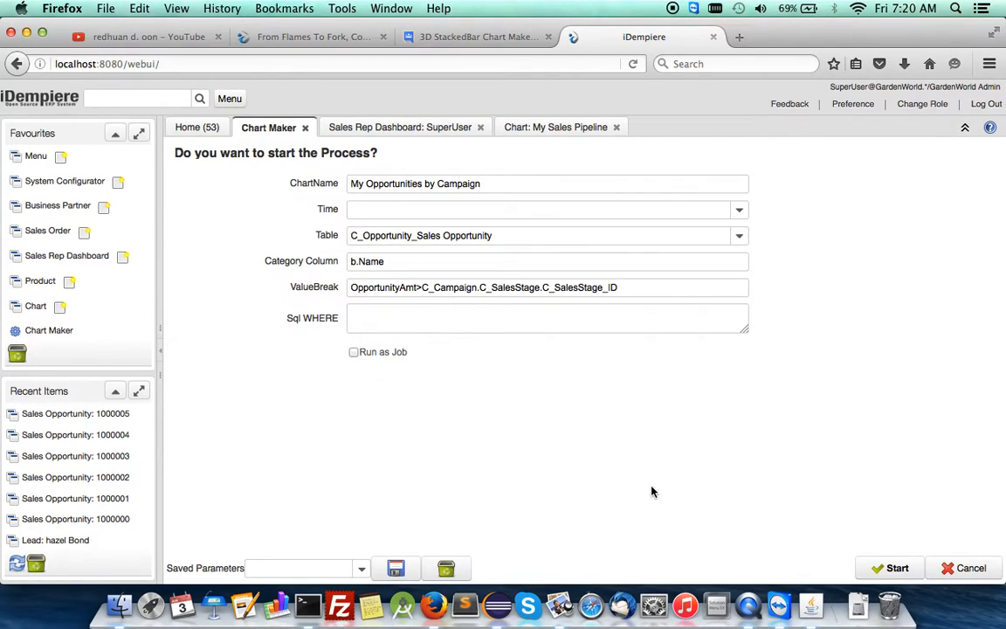
{"action": "left_click", "coordinate": [362, 568]}
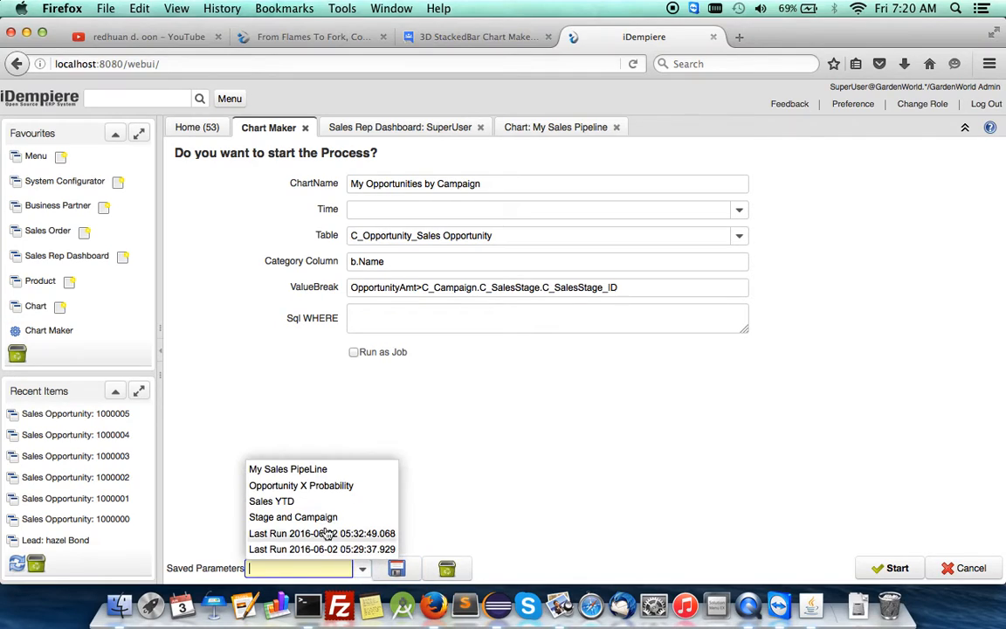
{"action": "left_click", "coordinate": [300, 488]}
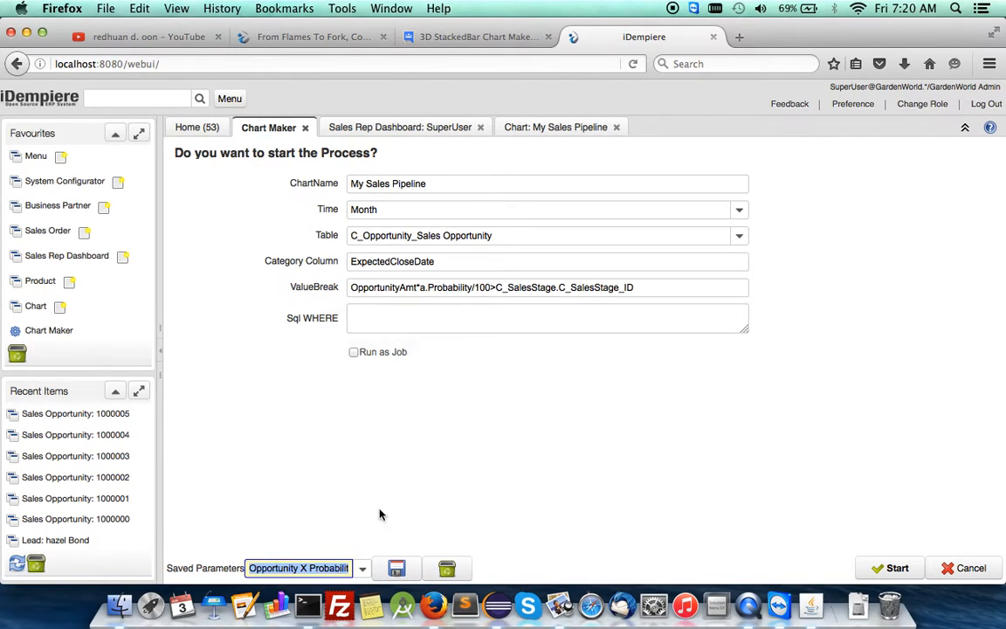
Load the Sales YTD saved parameters and review the dashboard's charts, including the Standard campaign's Lead value
{"action": "left_click", "coordinate": [362, 569]}
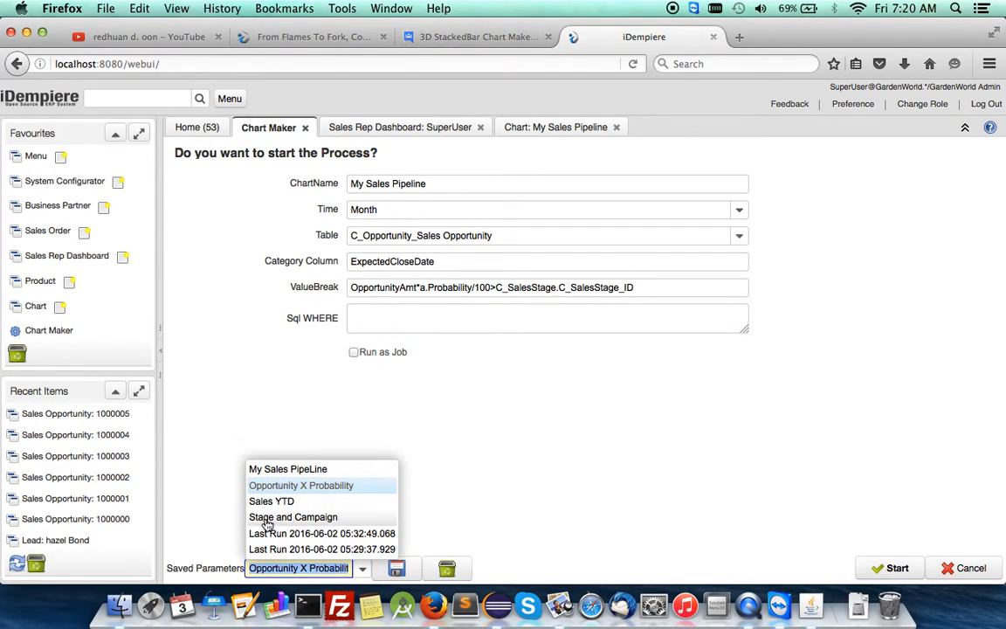
{"action": "left_click", "coordinate": [284, 502]}
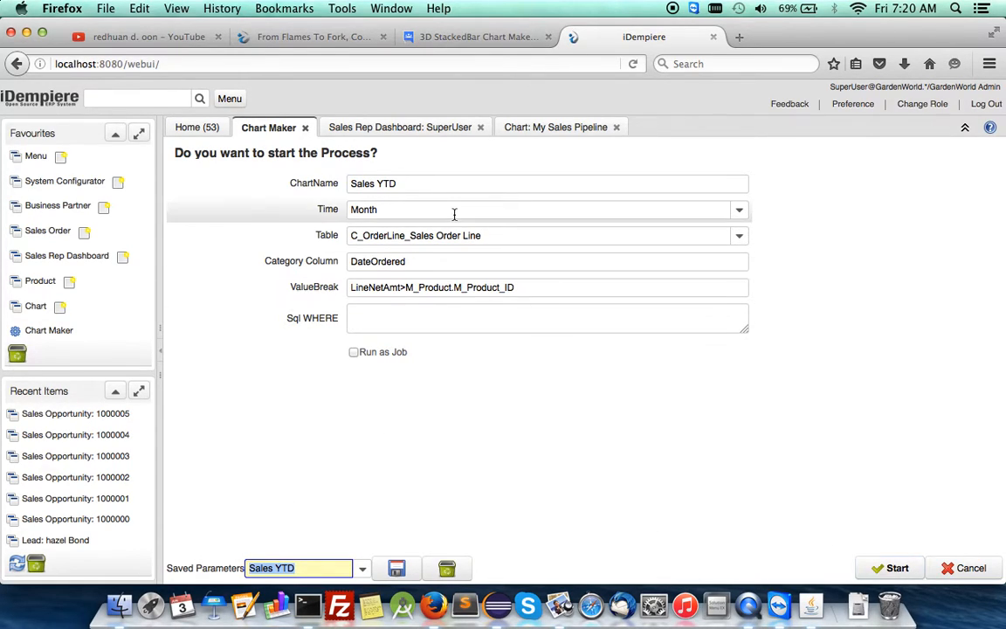
{"action": "left_click", "coordinate": [391, 130]}
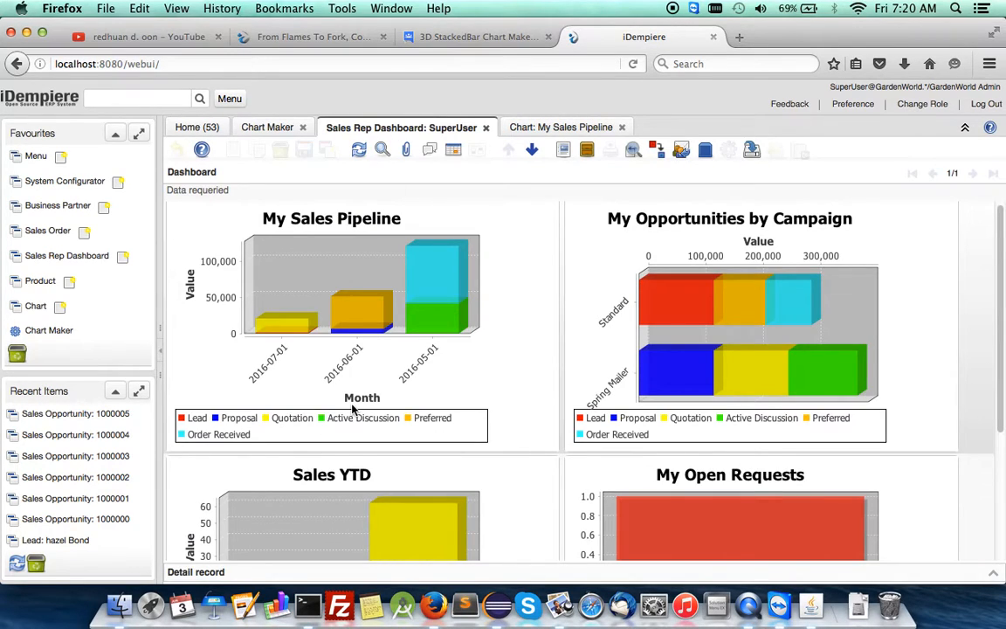
{"action": "scroll", "coordinate": [353, 409], "scroll_direction": "down", "scroll_amount": 5}
{"action": "scroll", "coordinate": [353, 410], "scroll_direction": "up", "scroll_amount": 3}
{"action": "scroll", "coordinate": [353, 409], "scroll_direction": "up", "scroll_amount": 2}
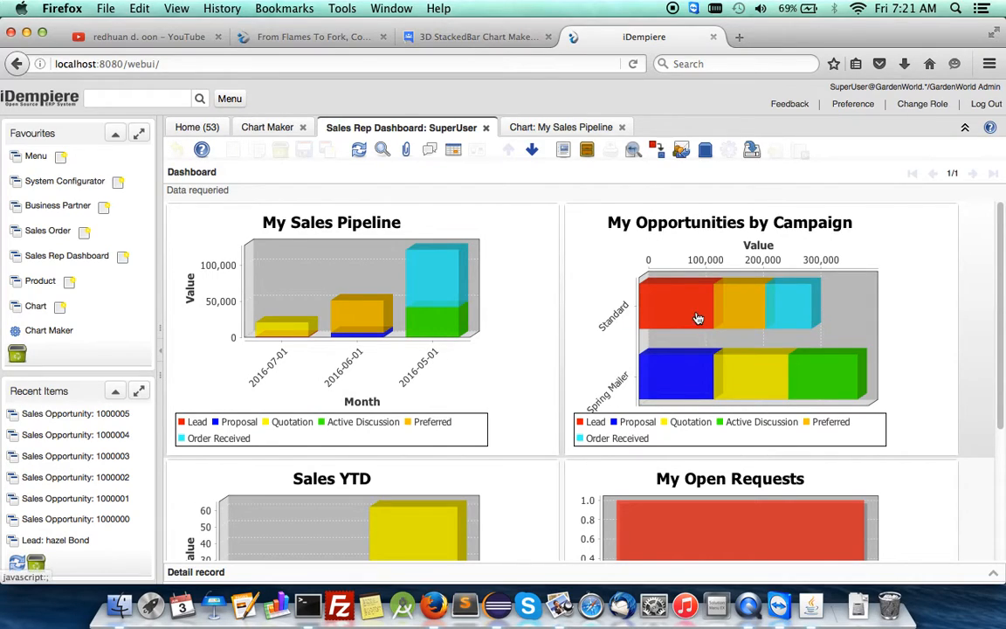
{"action": "mouse_move", "coordinate": [698, 319]}
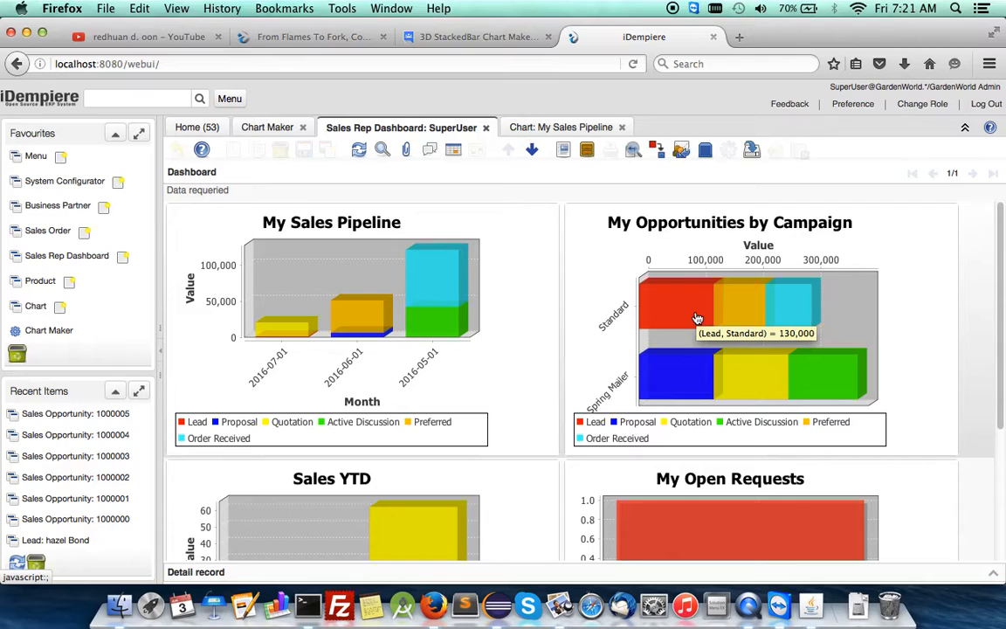
View the attached sales pipeline funnel image from the Google Groups chart topic at full size and return to iDempiere
{"action": "left_click", "coordinate": [456, 39]}
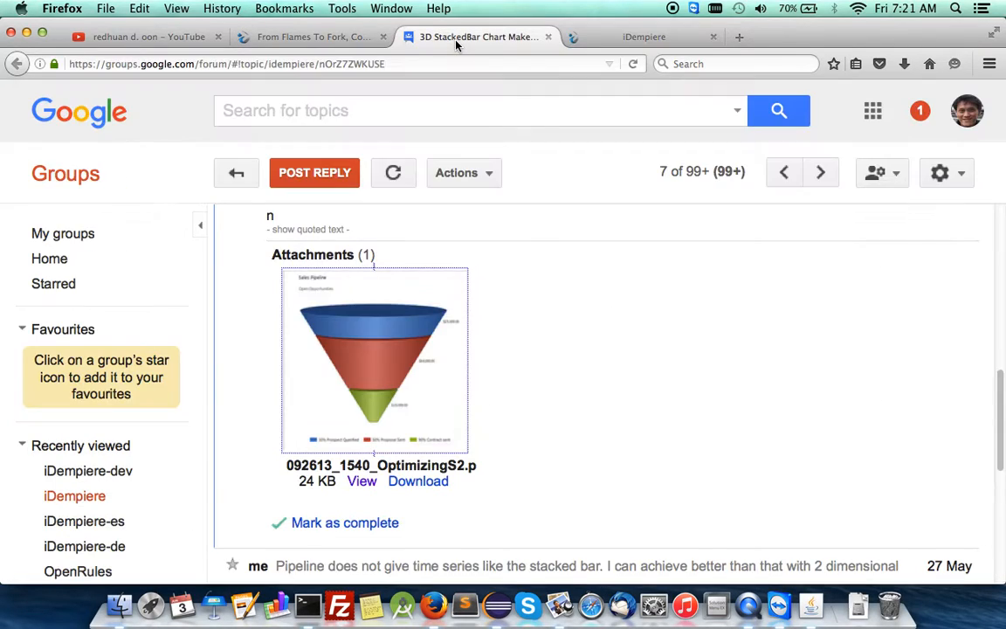
{"action": "left_click", "coordinate": [405, 397]}
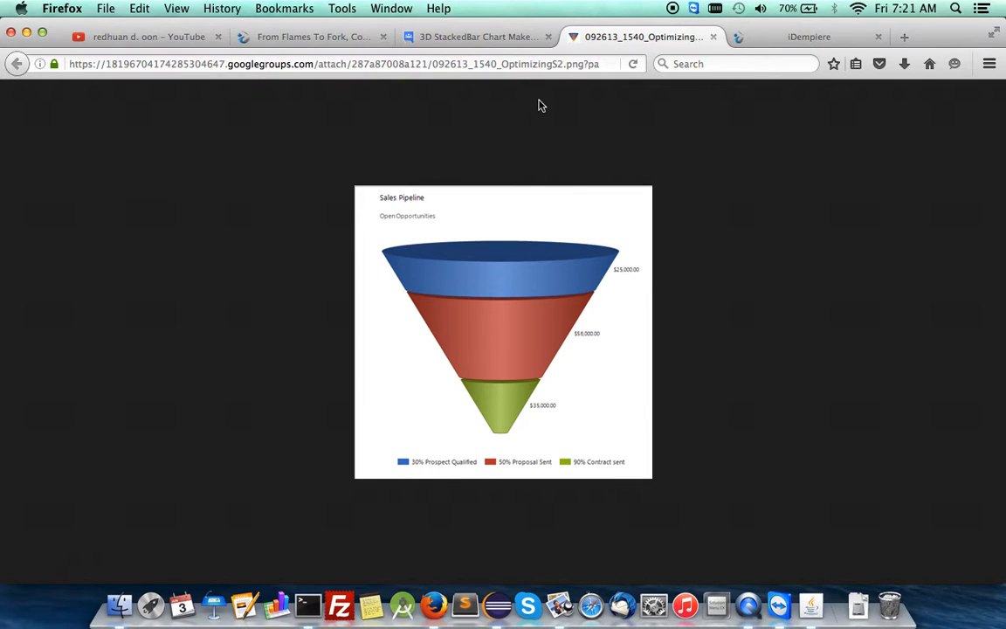
{"action": "left_click", "coordinate": [828, 38]}
Examine Chart Maker's Sales YTD category column and load the My Sales PipeLine saved parameters for comparison
{"action": "left_click", "coordinate": [262, 127]}
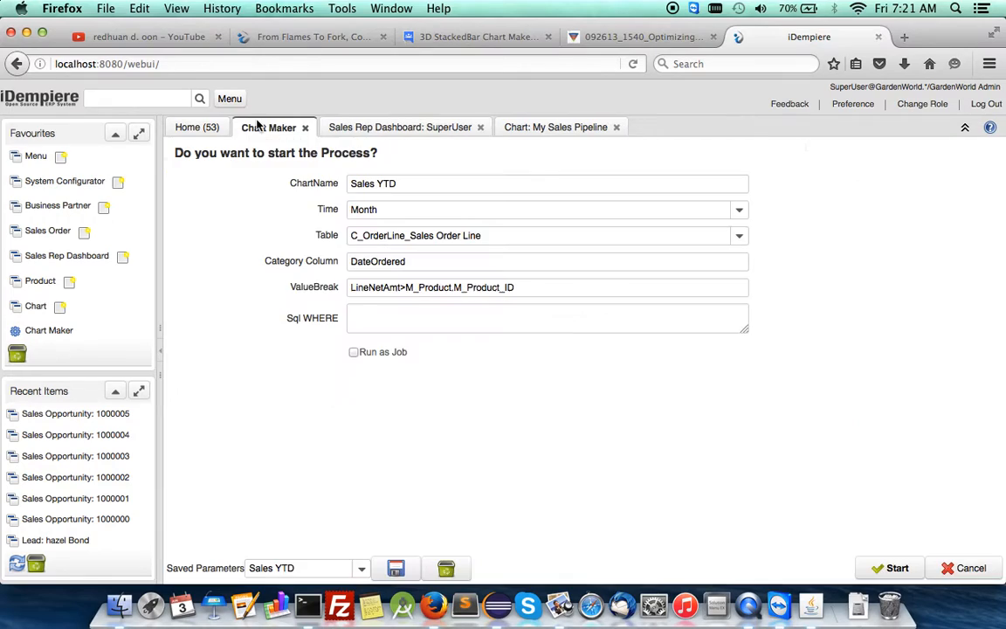
{"action": "left_click", "coordinate": [428, 261]}
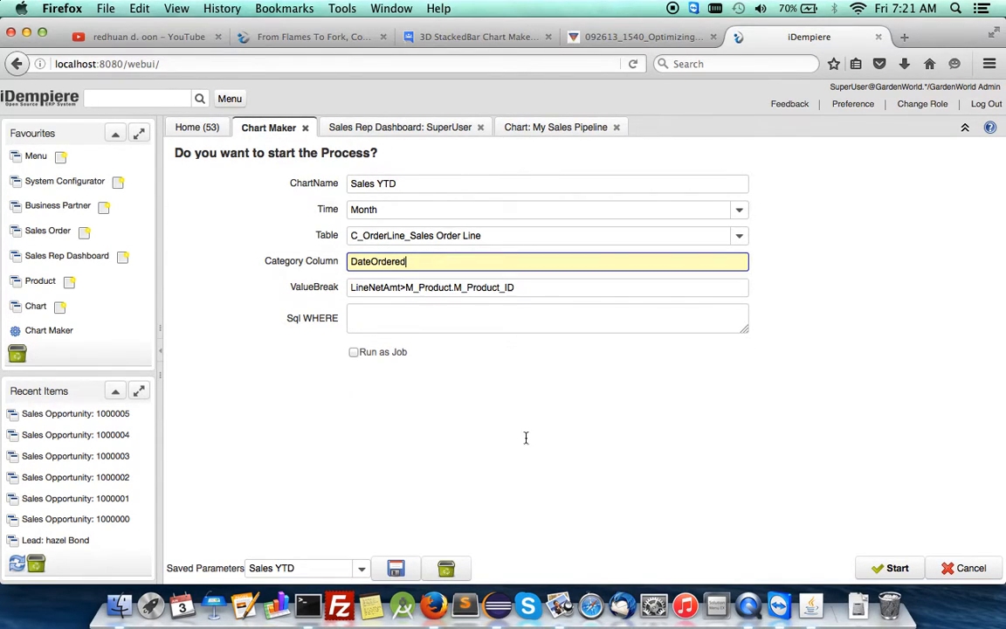
{"action": "left_click", "coordinate": [362, 569]}
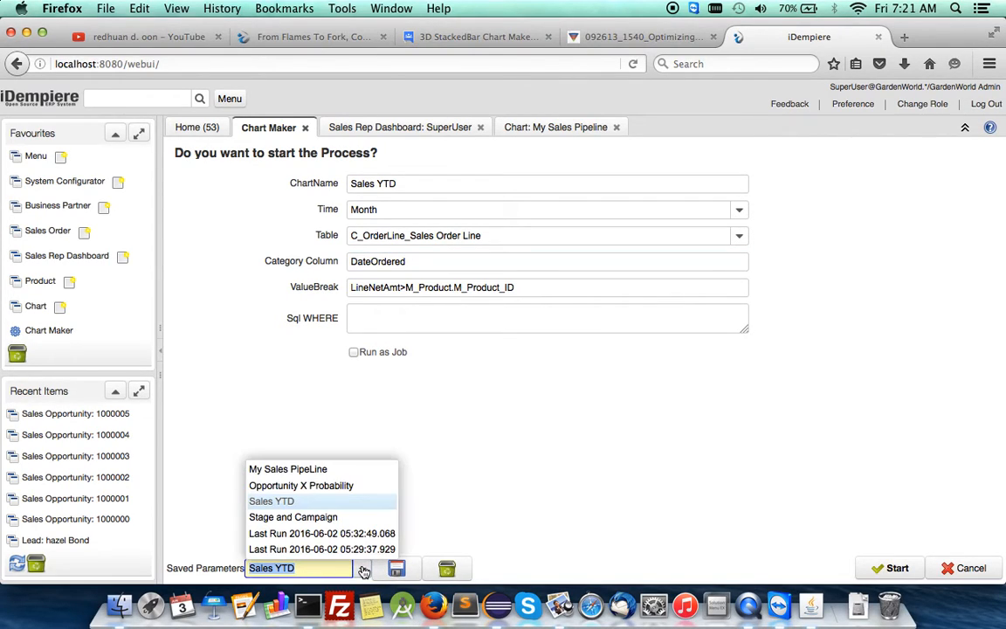
{"action": "left_click", "coordinate": [318, 472]}
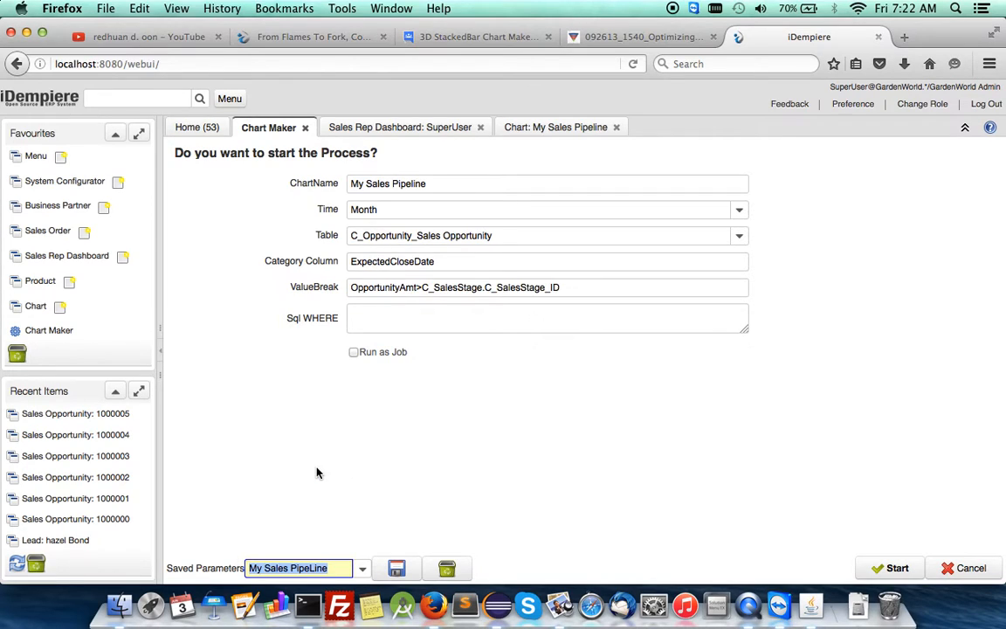
Load the Stage and Campaign saved parameters, set Category Column to b.Name || a.Probability '%', and run the Chart Maker process
{"action": "left_click", "coordinate": [360, 571]}
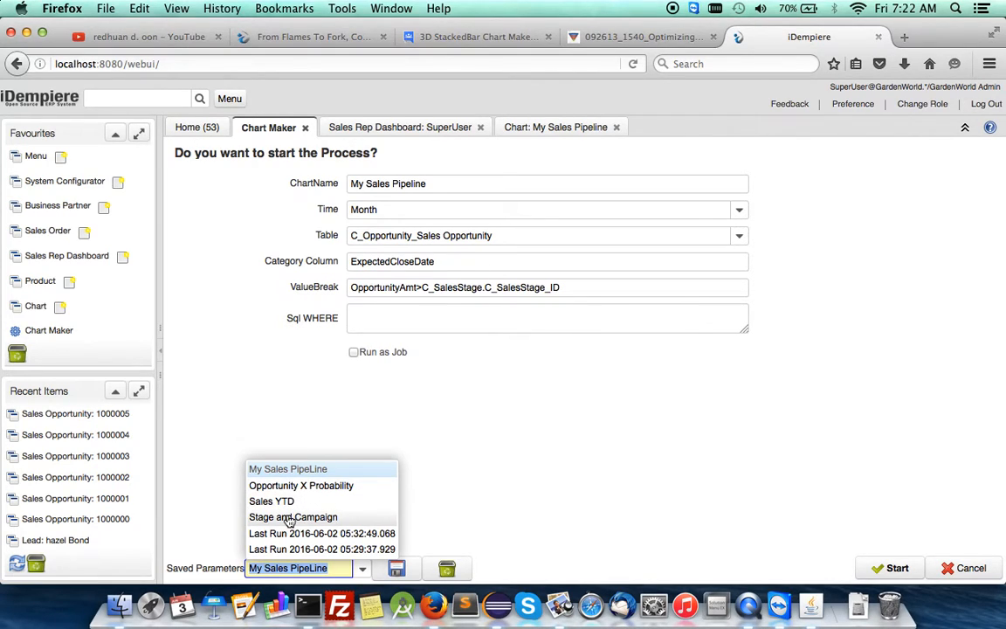
{"action": "left_click", "coordinate": [291, 519]}
{"action": "left_click", "coordinate": [407, 261]}
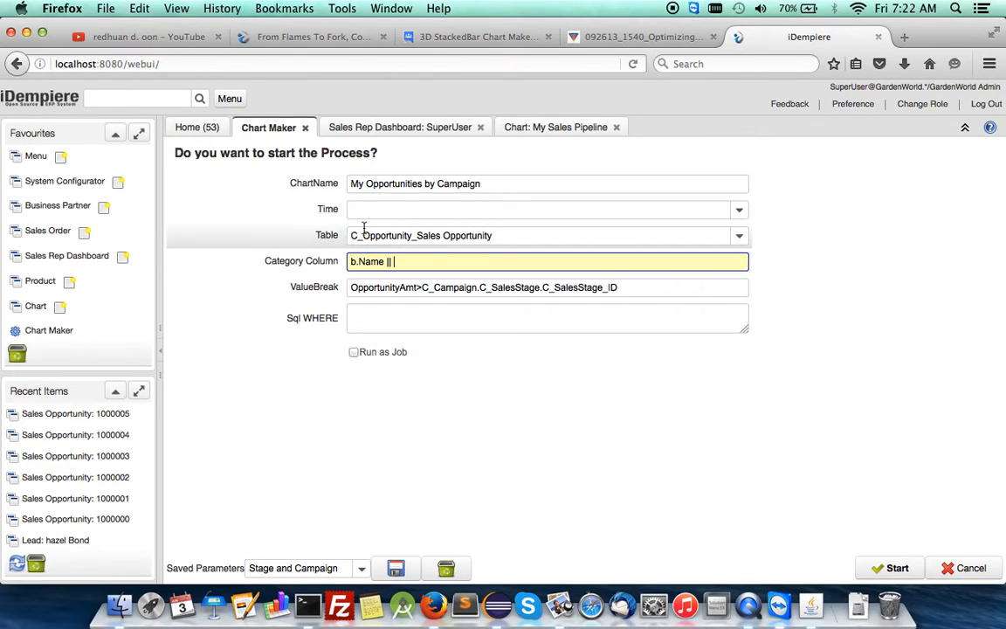
{"action": "type", "text": "a."}
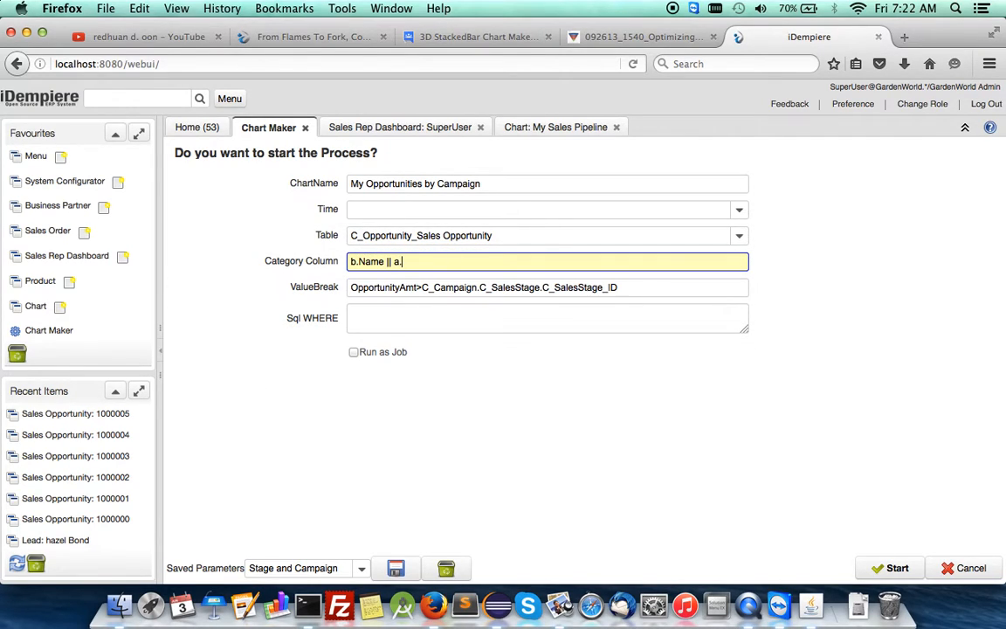
{"action": "type", "text": "Probab"}
{"action": "type", "text": "%'"}
{"action": "left_click", "coordinate": [896, 573]}
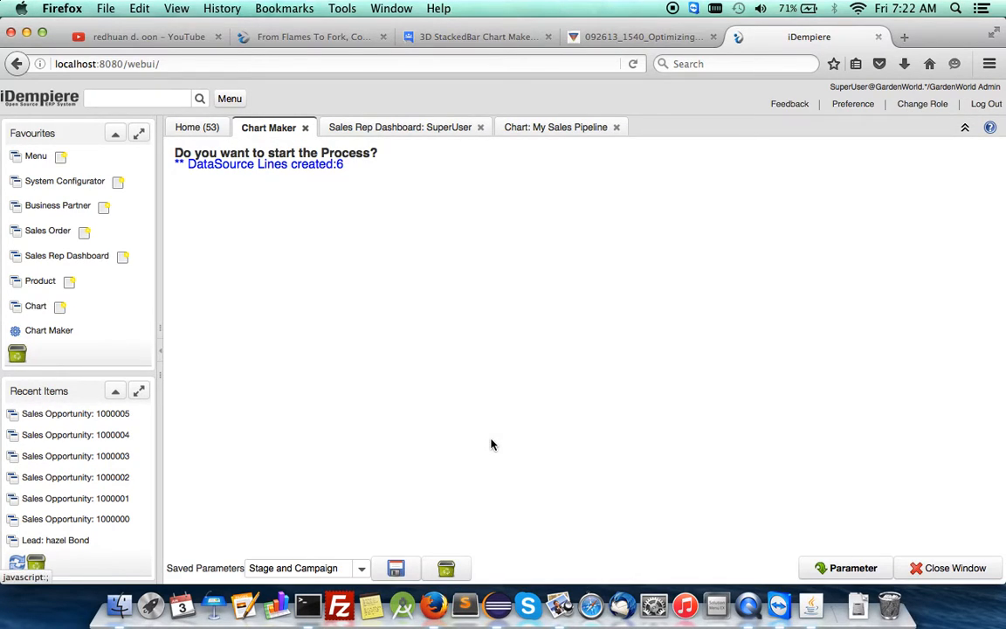
Refresh the Sales Rep Dashboard to check the regenerated My Opportunities by Campaign chart
{"action": "left_click", "coordinate": [400, 129]}
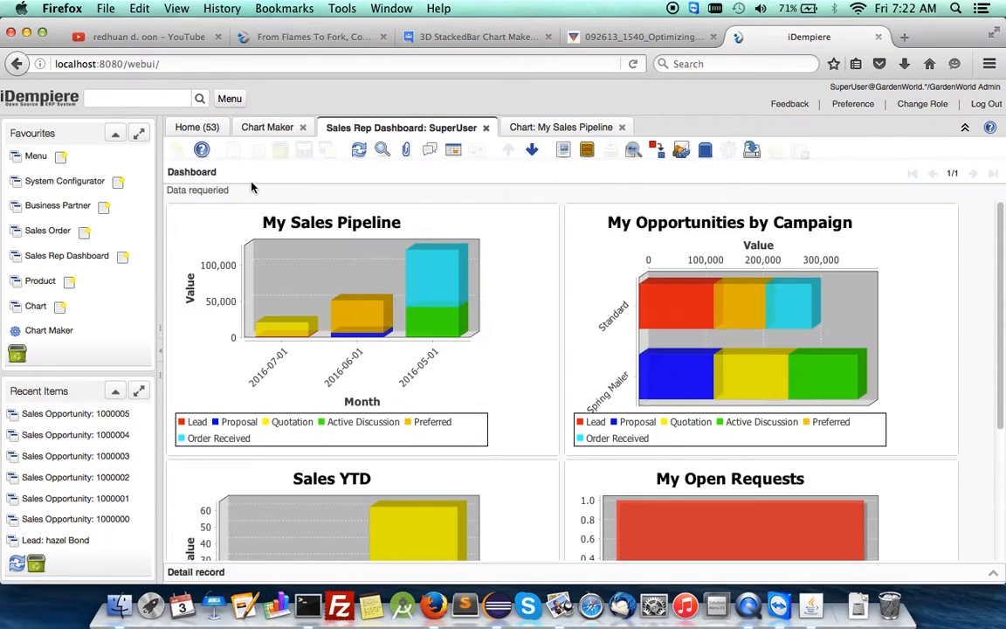
{"action": "left_click", "coordinate": [359, 150]}
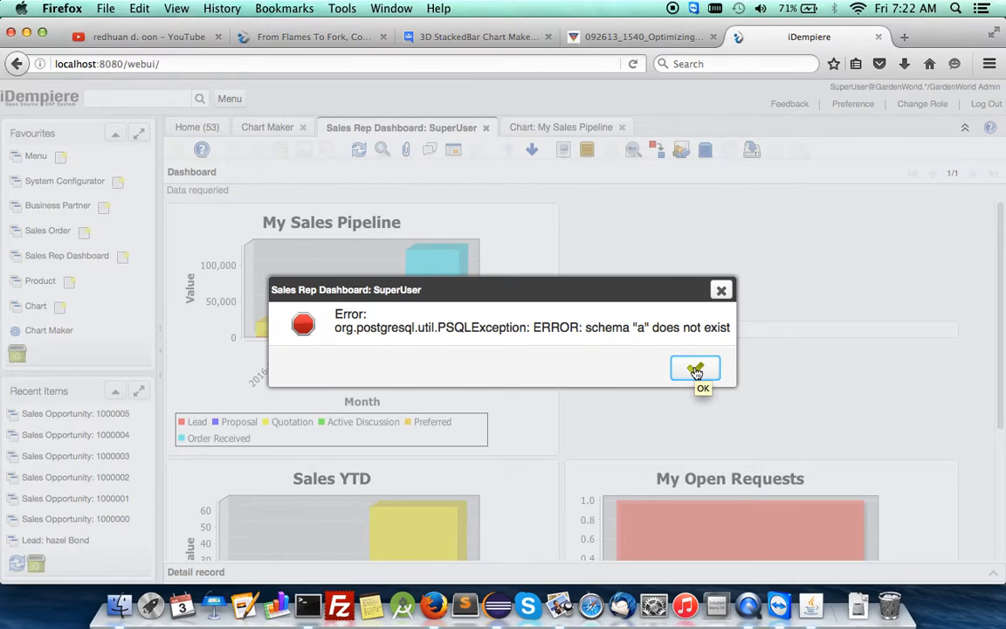
{"action": "left_click", "coordinate": [695, 367]}
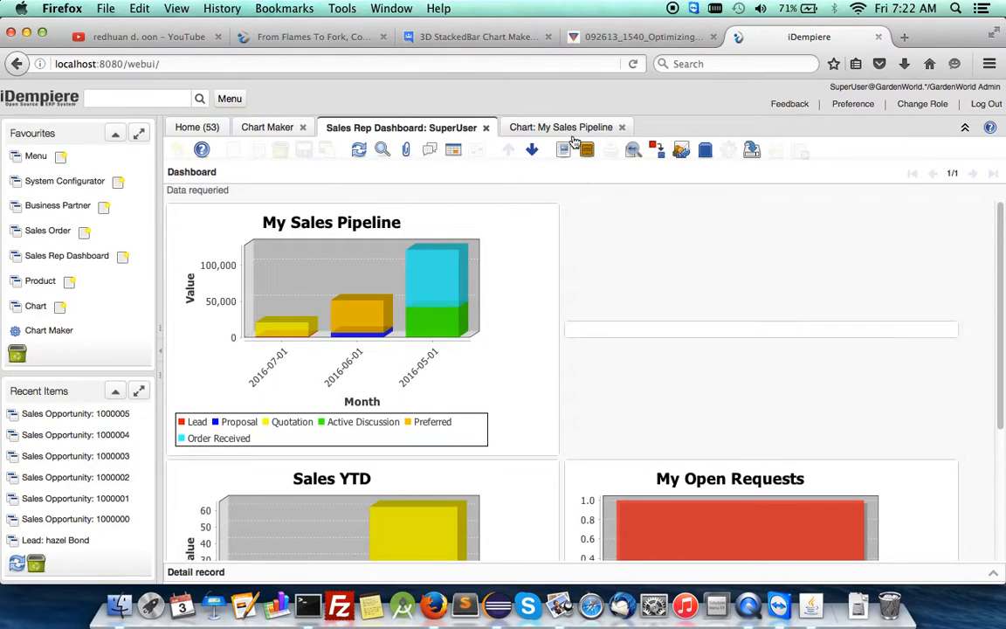
Reopen the Chart Maker parameters, compare them with the dashboard, and look through the list of saved parameter sets
{"action": "left_click", "coordinate": [272, 127]}
{"action": "left_click", "coordinate": [829, 567]}
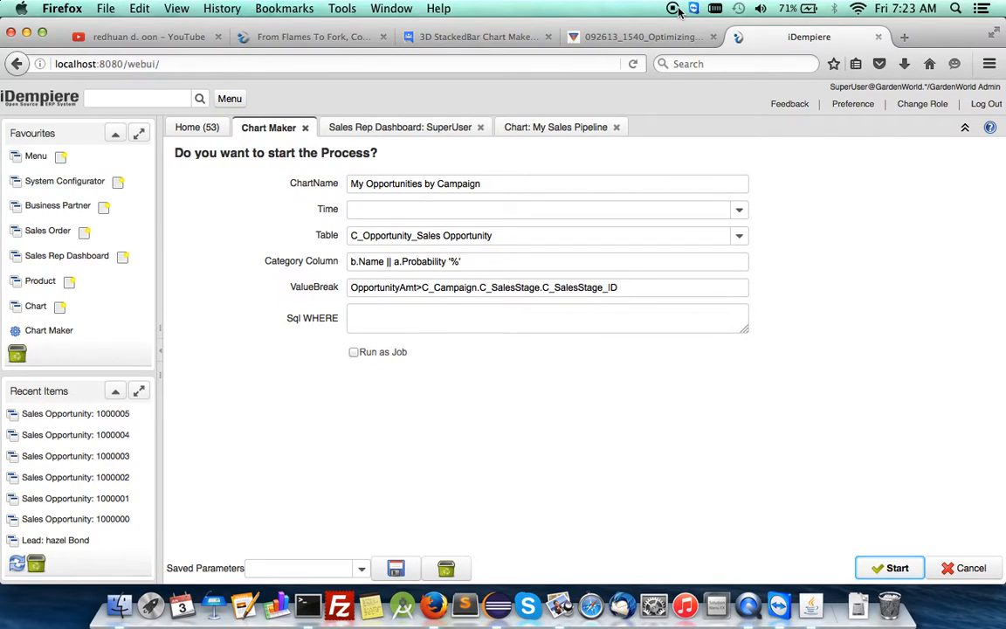
{"action": "left_click", "coordinate": [389, 128]}
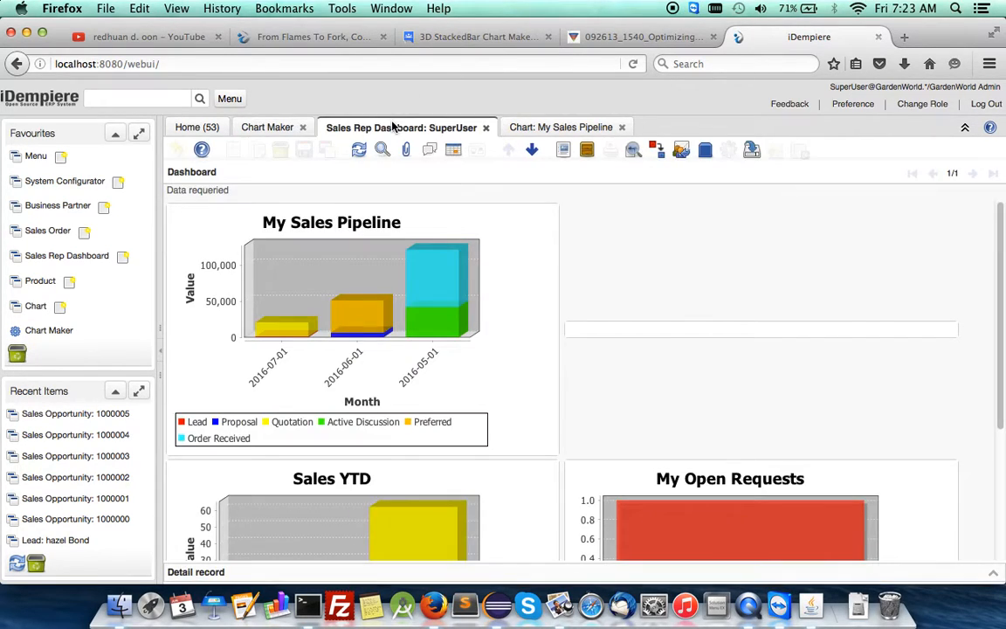
{"action": "left_click", "coordinate": [266, 127]}
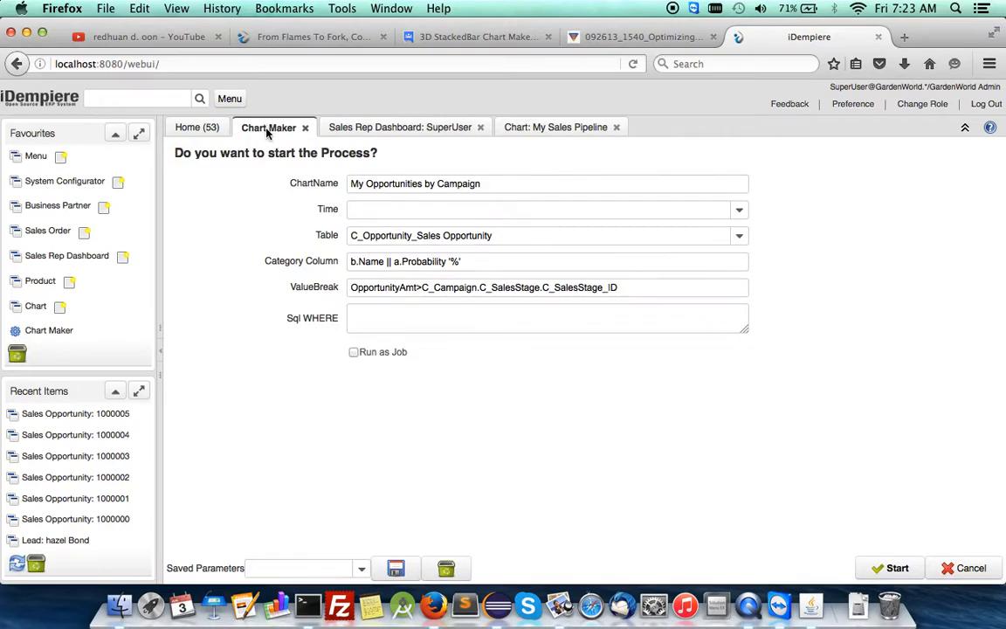
{"action": "left_click", "coordinate": [360, 568]}
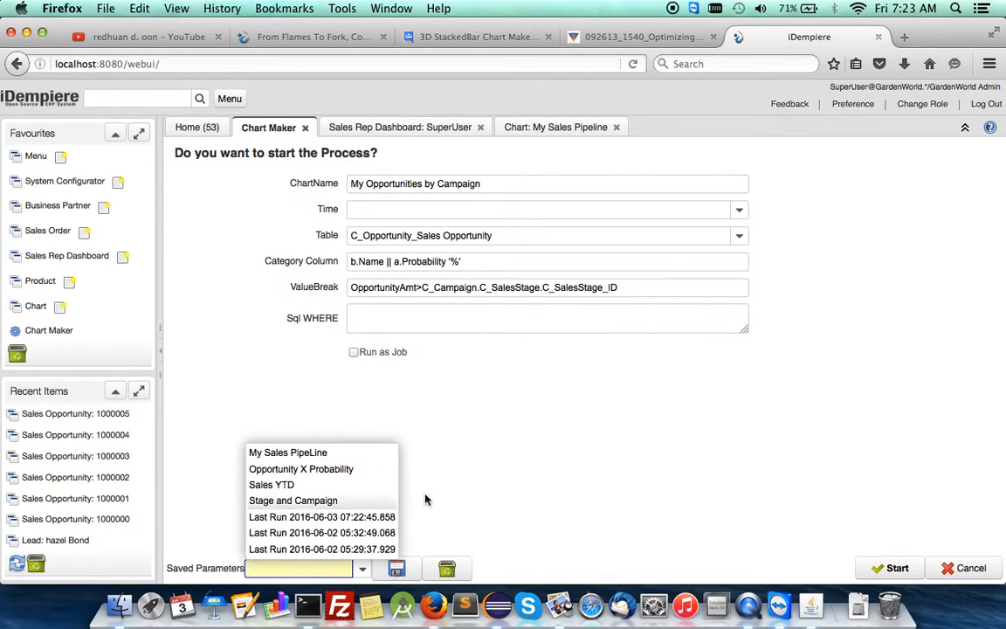
{"action": "left_click", "coordinate": [487, 479]}
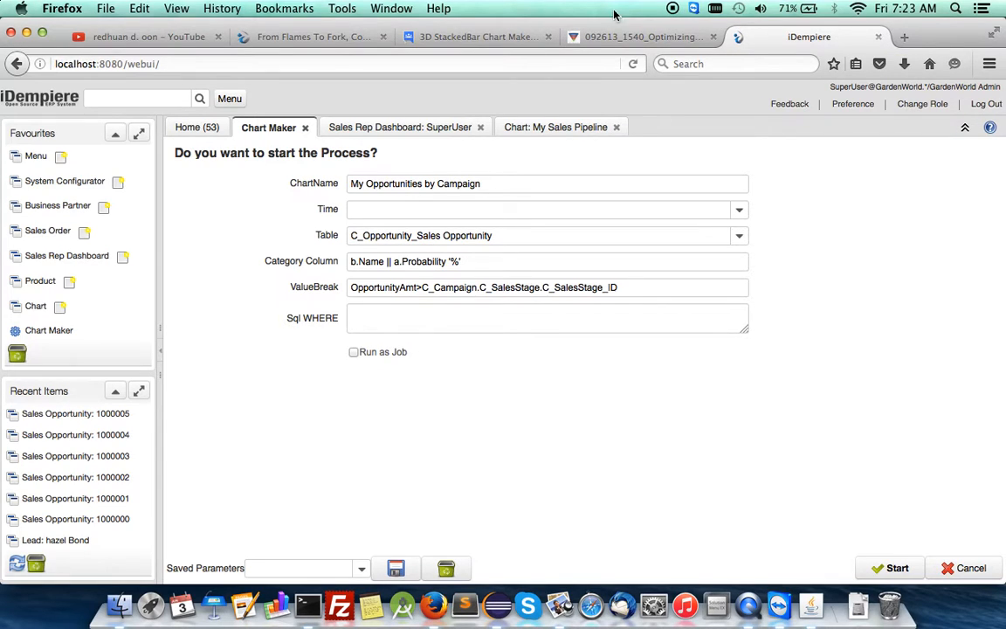
Browse the red1.org forum thread on Chart Maker for its sample charts, settings and plugin links, and return to iDempiere
{"action": "left_click", "coordinate": [319, 38]}
{"action": "scroll", "coordinate": [798, 393], "scroll_direction": "down", "scroll_amount": 15}
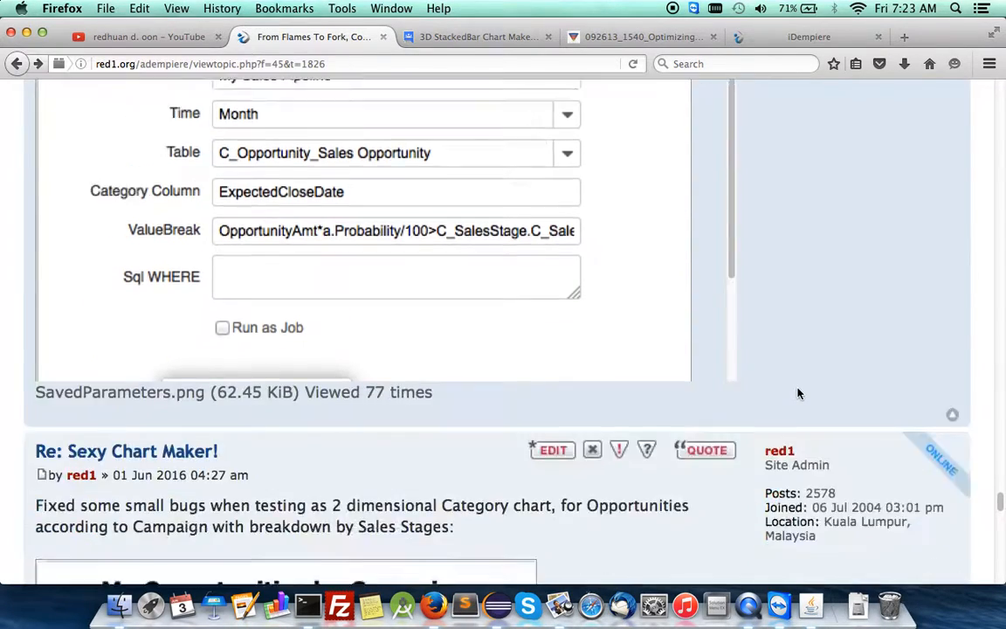
{"action": "scroll", "coordinate": [797, 393], "scroll_direction": "up", "scroll_amount": 15}
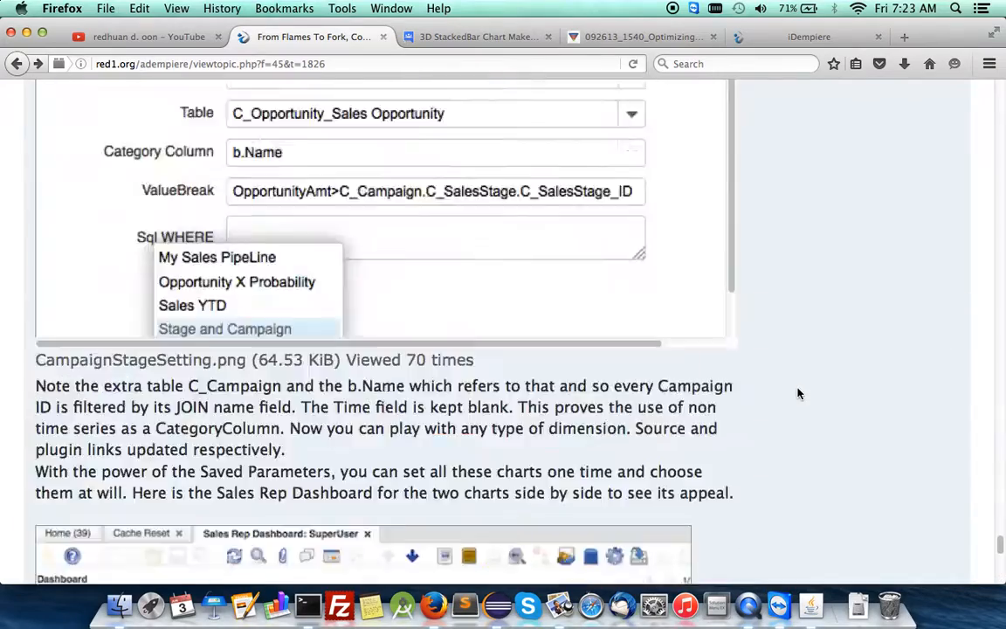
{"action": "scroll", "coordinate": [797, 393], "scroll_direction": "up", "scroll_amount": 15}
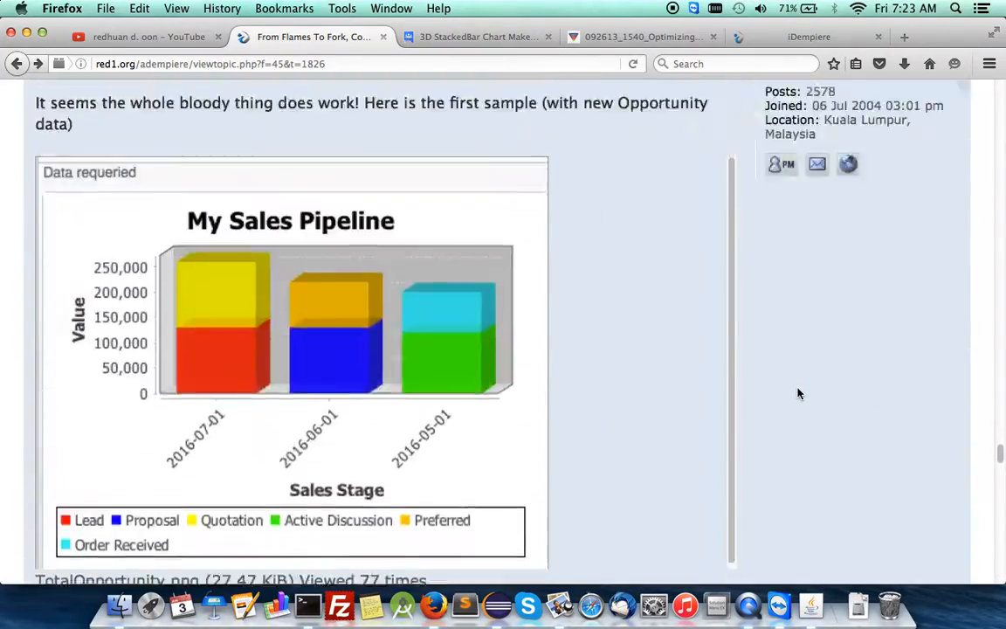
{"action": "scroll", "coordinate": [798, 393], "scroll_direction": "up", "scroll_amount": 10}
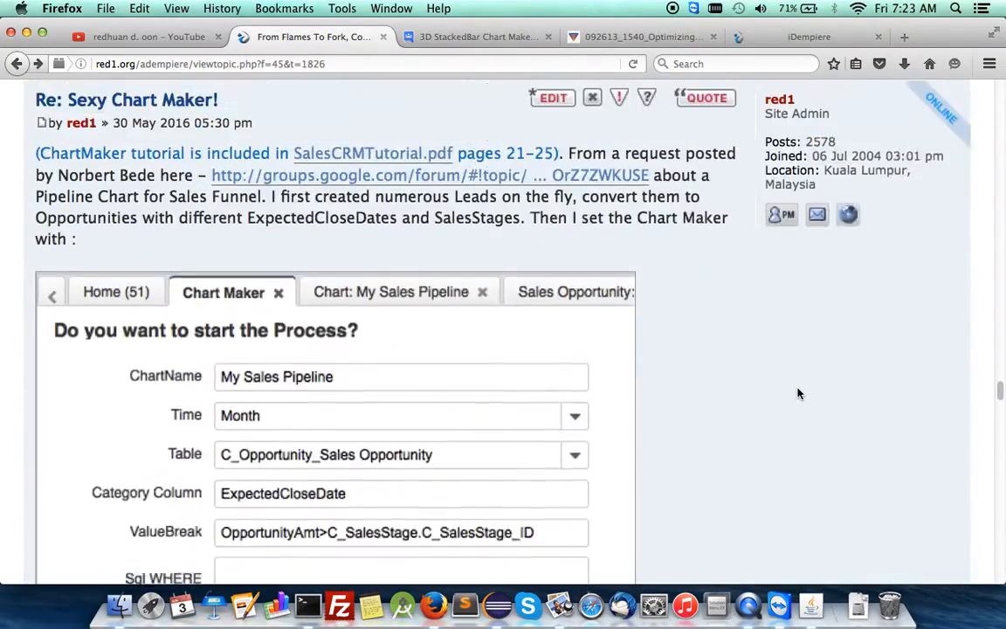
{"action": "right_click", "coordinate": [797, 386]}
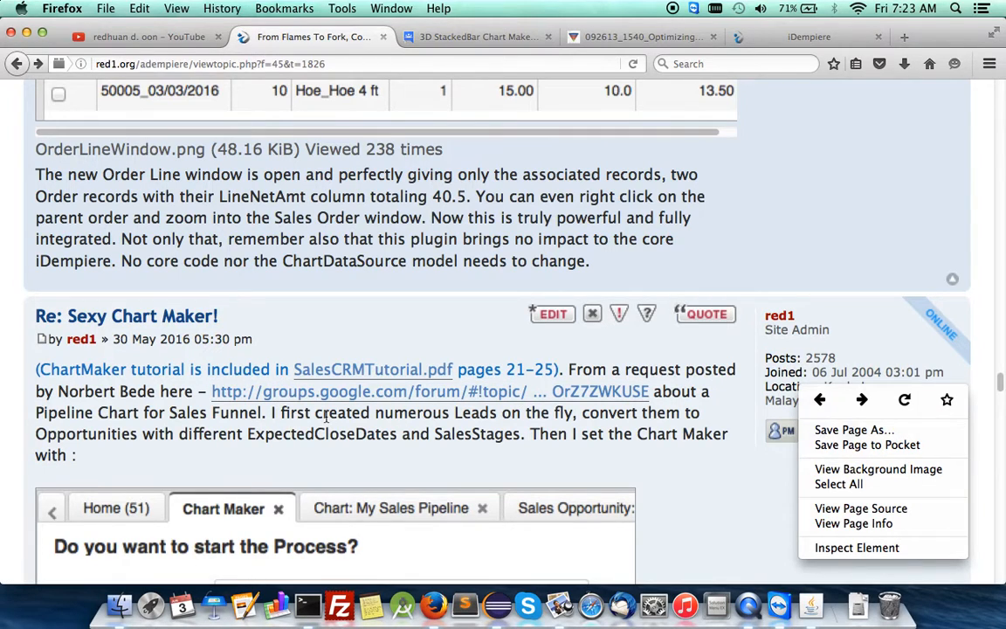
{"action": "left_click", "coordinate": [408, 322]}
{"action": "scroll", "coordinate": [409, 321], "scroll_direction": "down", "scroll_amount": 15}
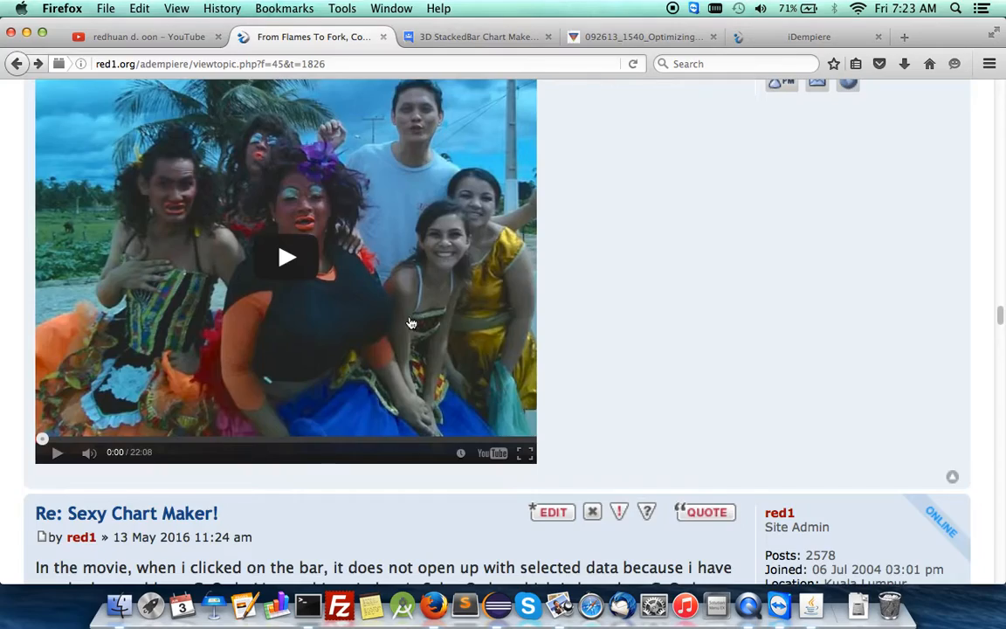
{"action": "scroll", "coordinate": [410, 323], "scroll_direction": "up", "scroll_amount": 15}
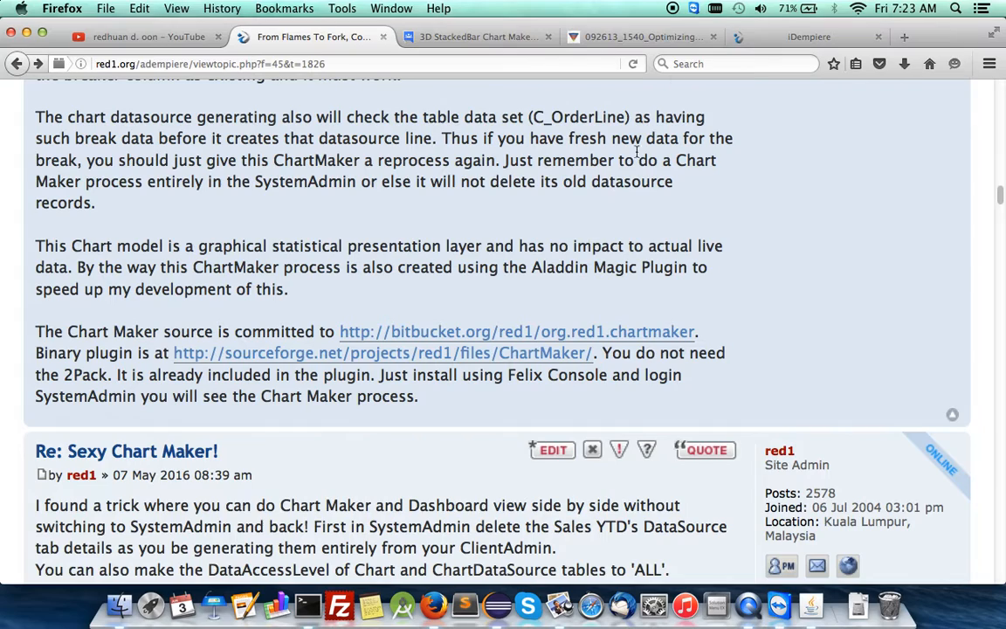
{"action": "left_click", "coordinate": [818, 39]}
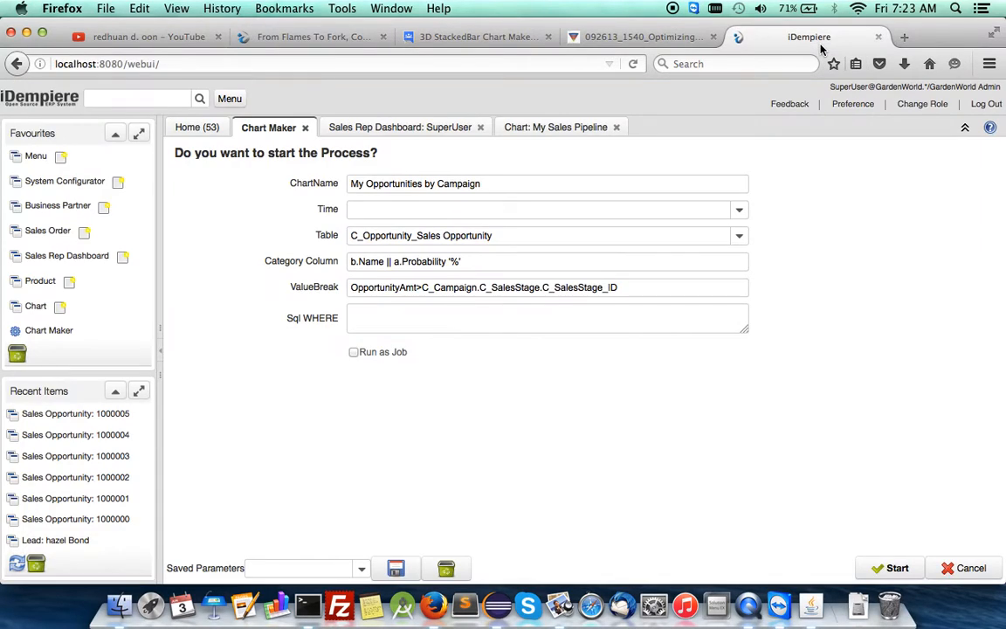